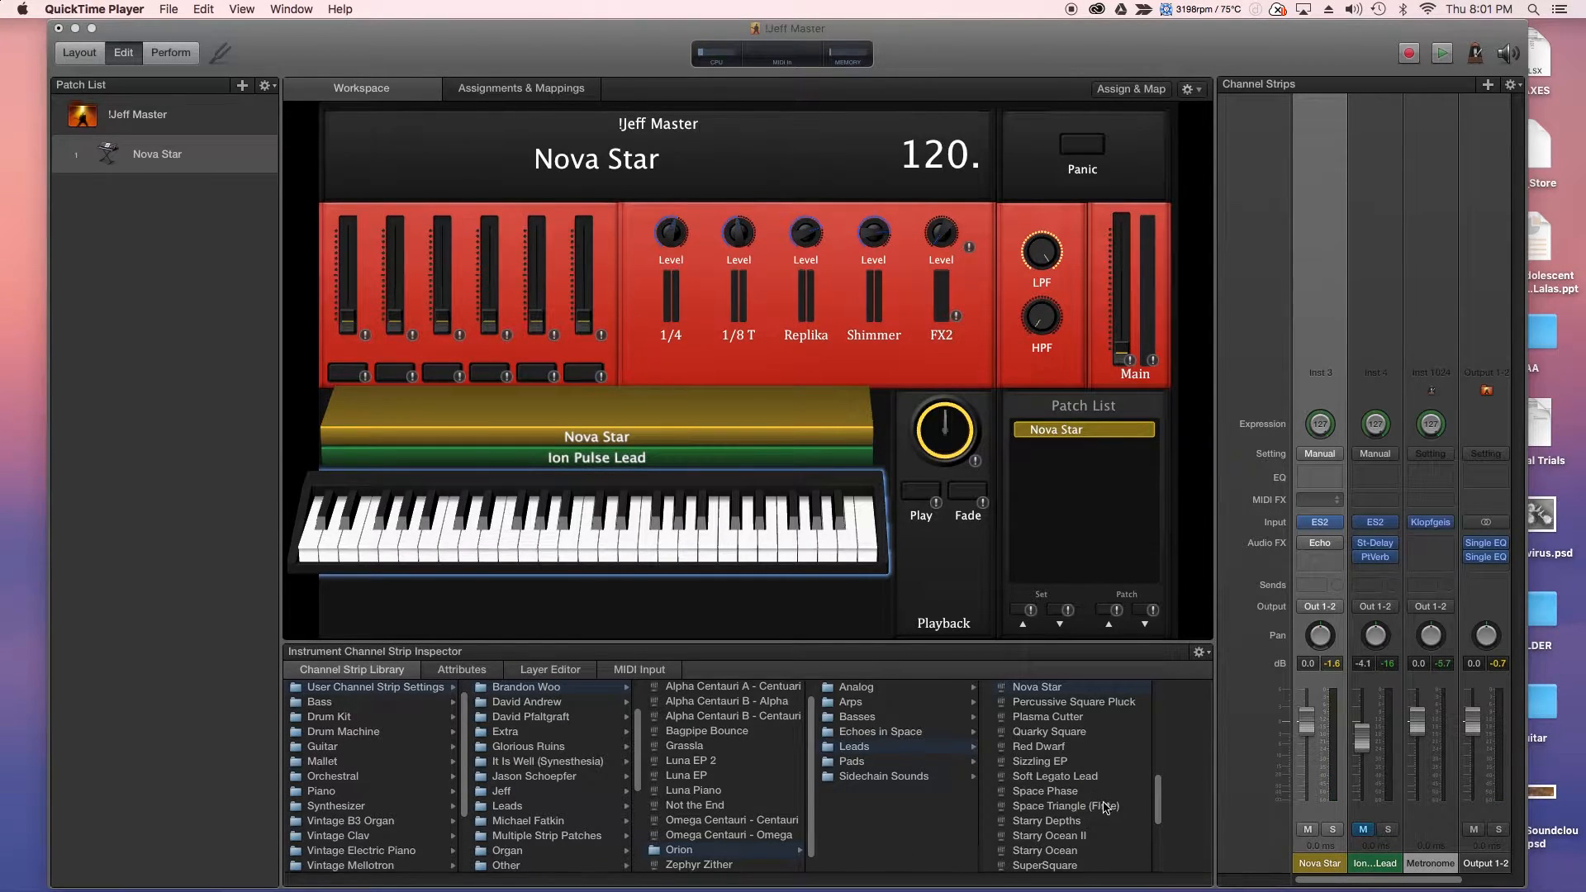
- Add an Arpeggiator to Nova Star's MIDI FX slot and open its settings window
{"action": "left_click", "coordinate": [1334, 501]}
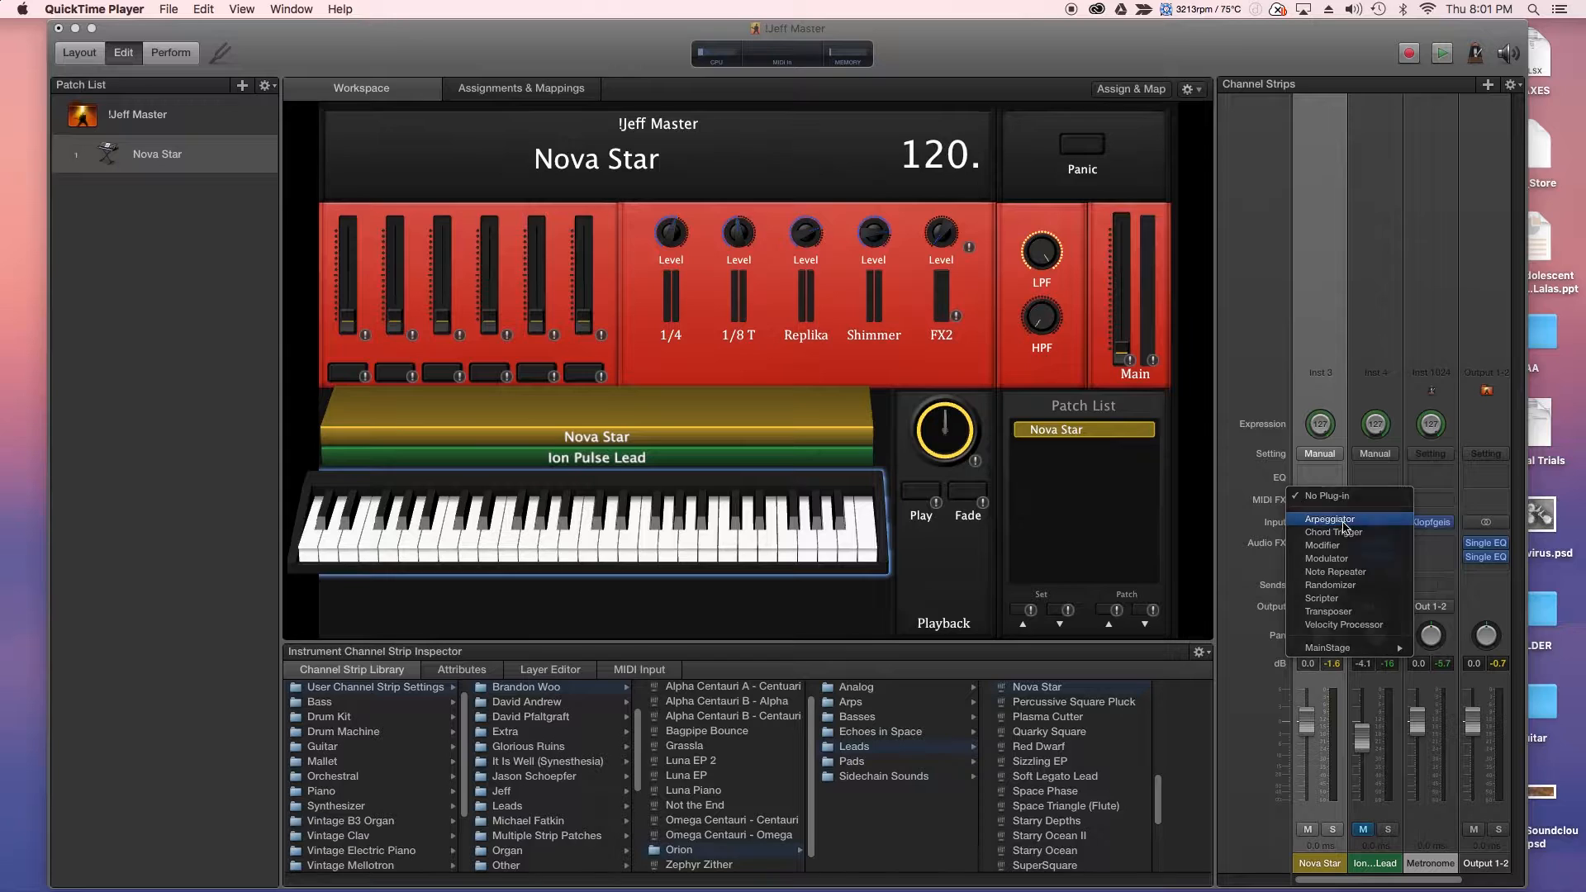
{"action": "left_click", "coordinate": [1344, 521]}
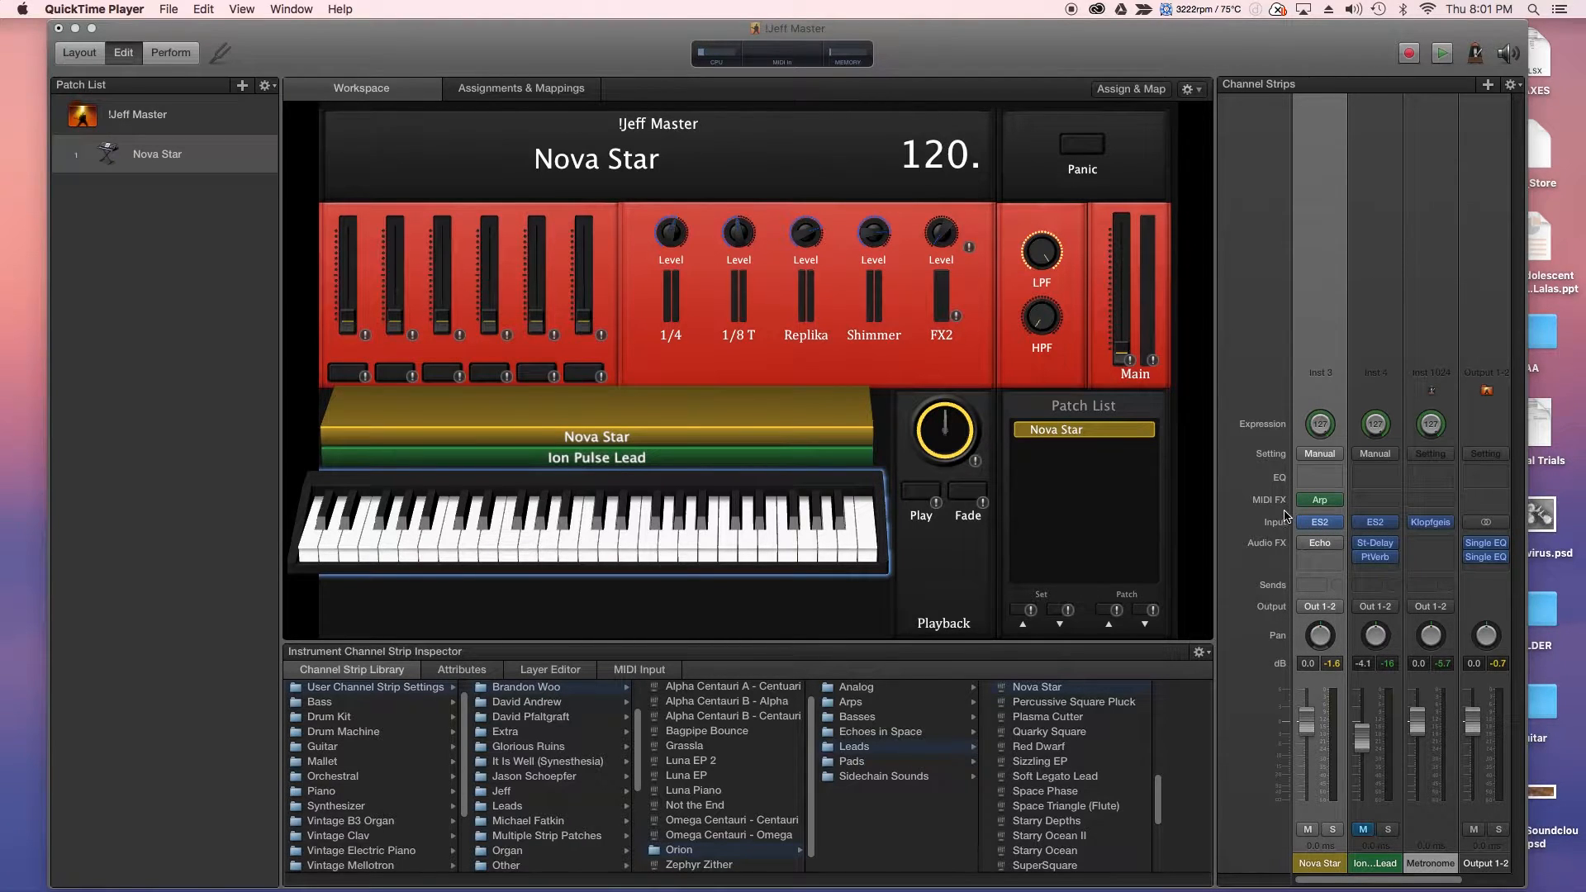
{"action": "right_click", "coordinate": [1341, 629]}
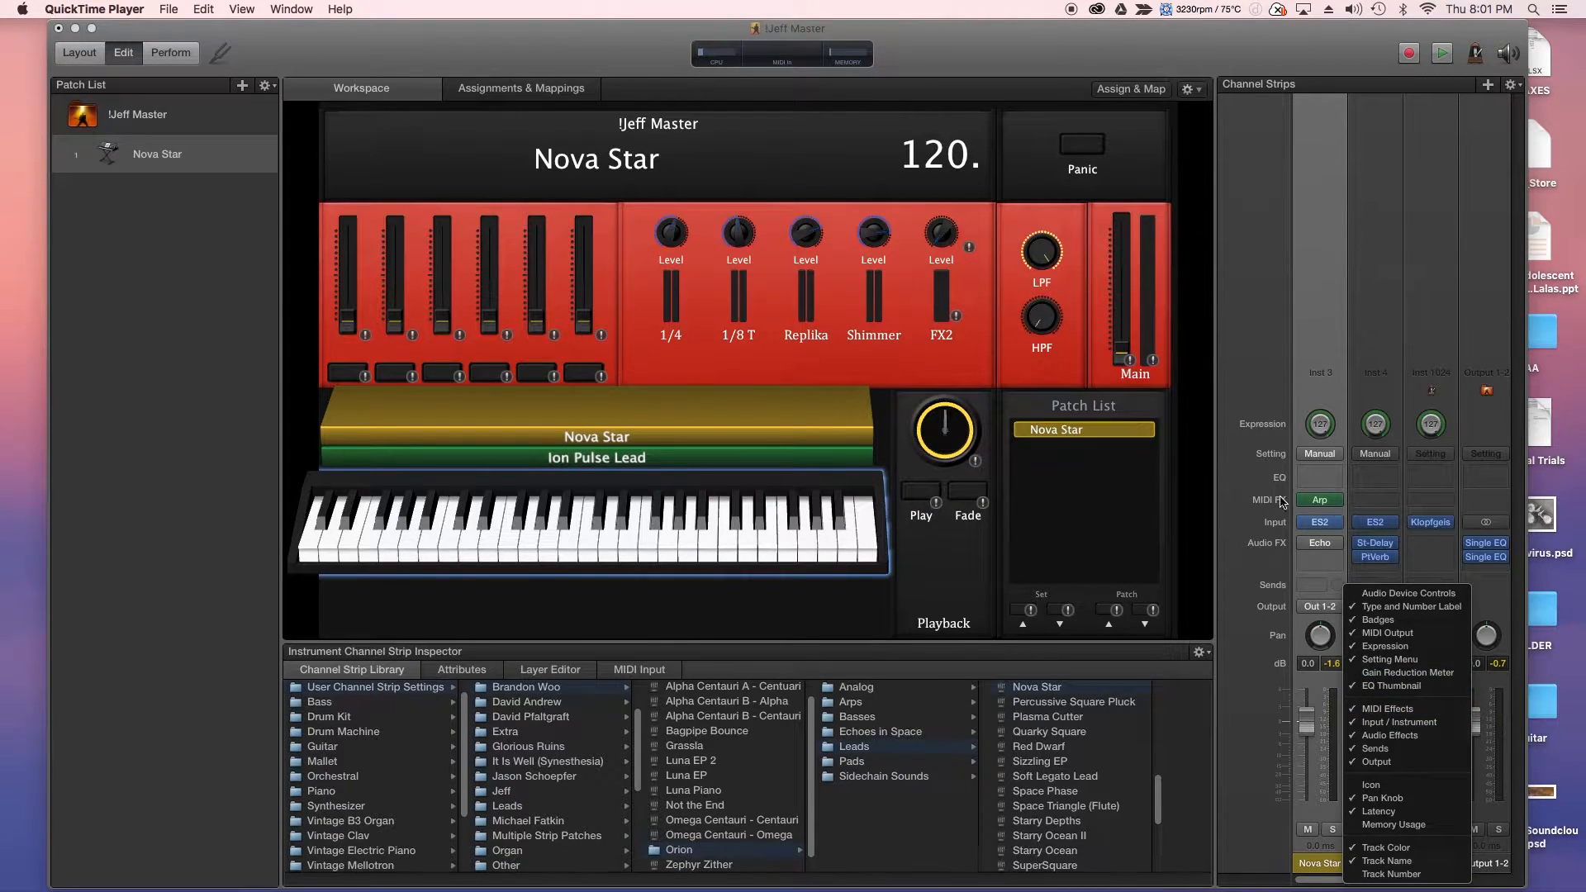
{"action": "left_click", "coordinate": [1316, 510]}
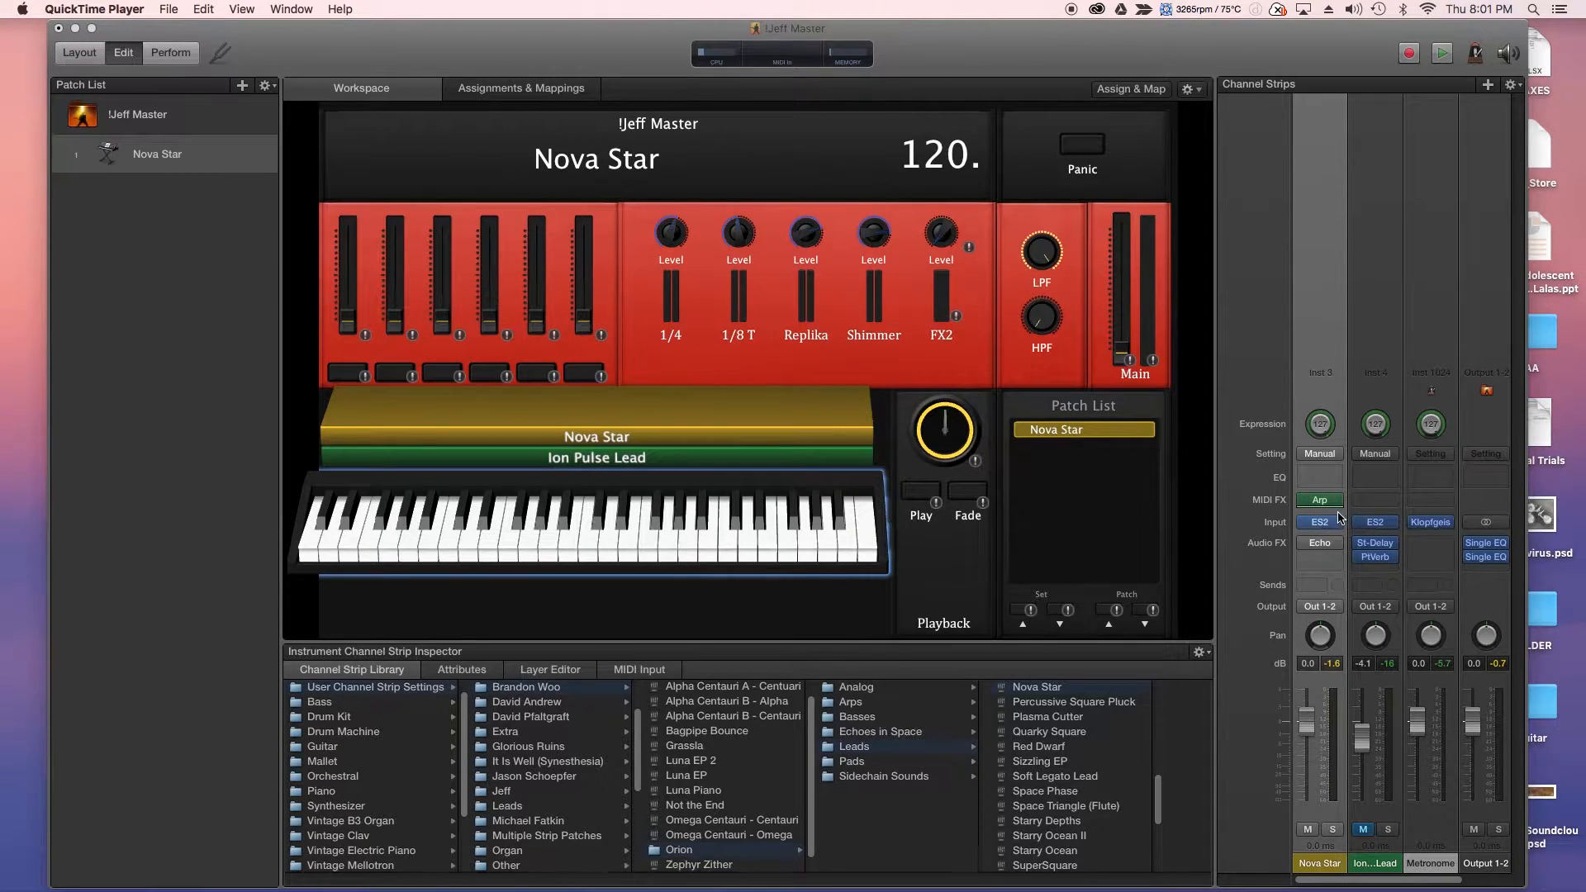
{"action": "left_click", "coordinate": [1319, 500]}
- Add a Modifier effect, remove it again, and move the Arpeggiator window right
{"action": "left_click", "coordinate": [1336, 499]}
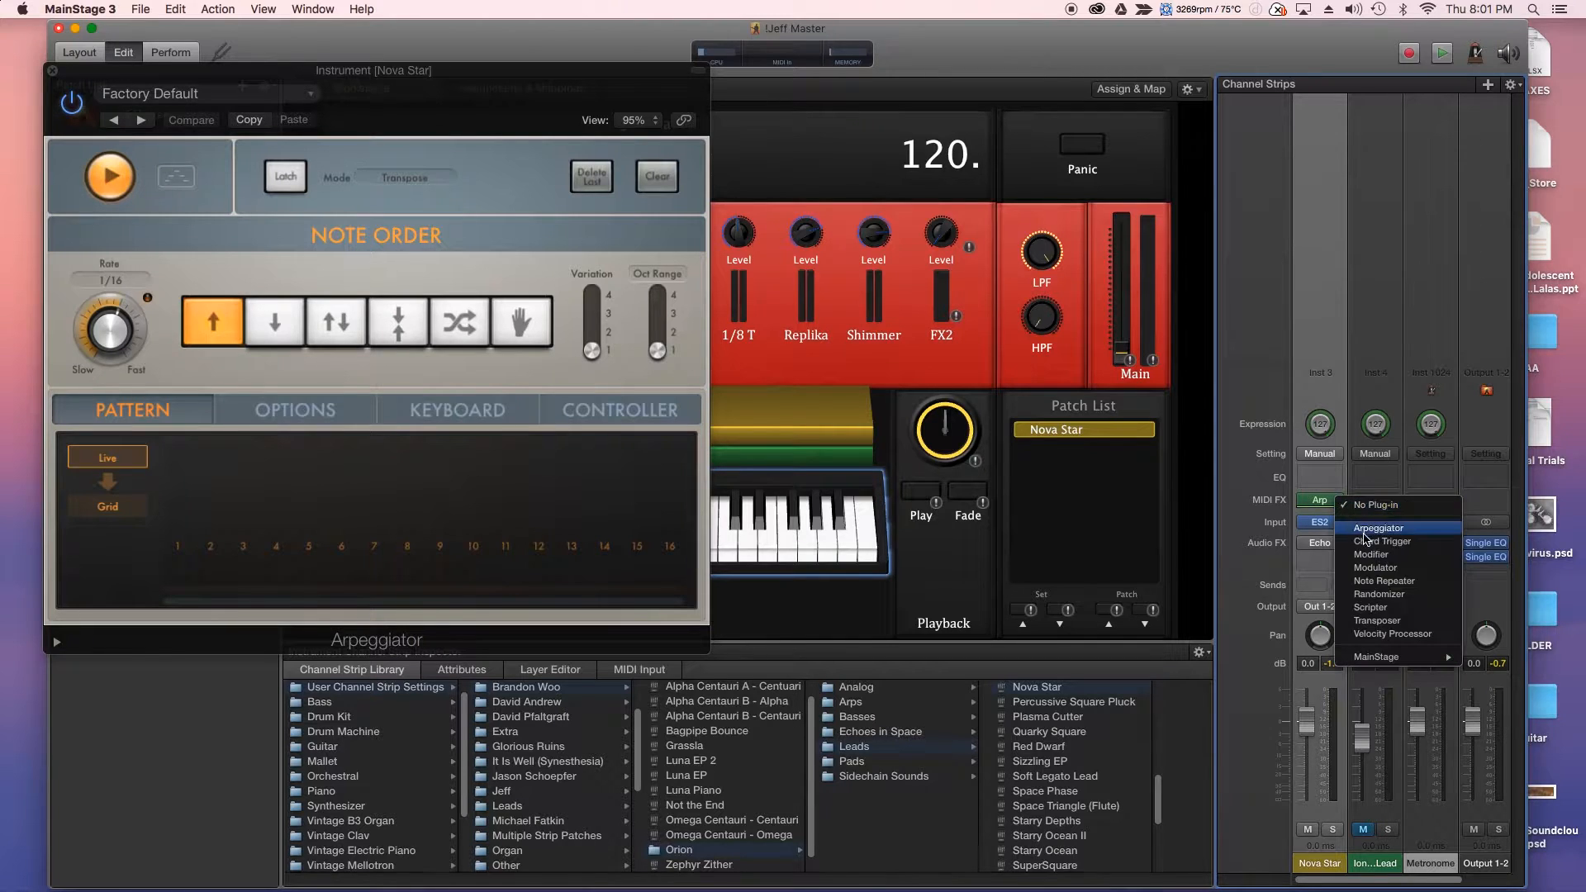
{"action": "left_click", "coordinate": [1386, 556]}
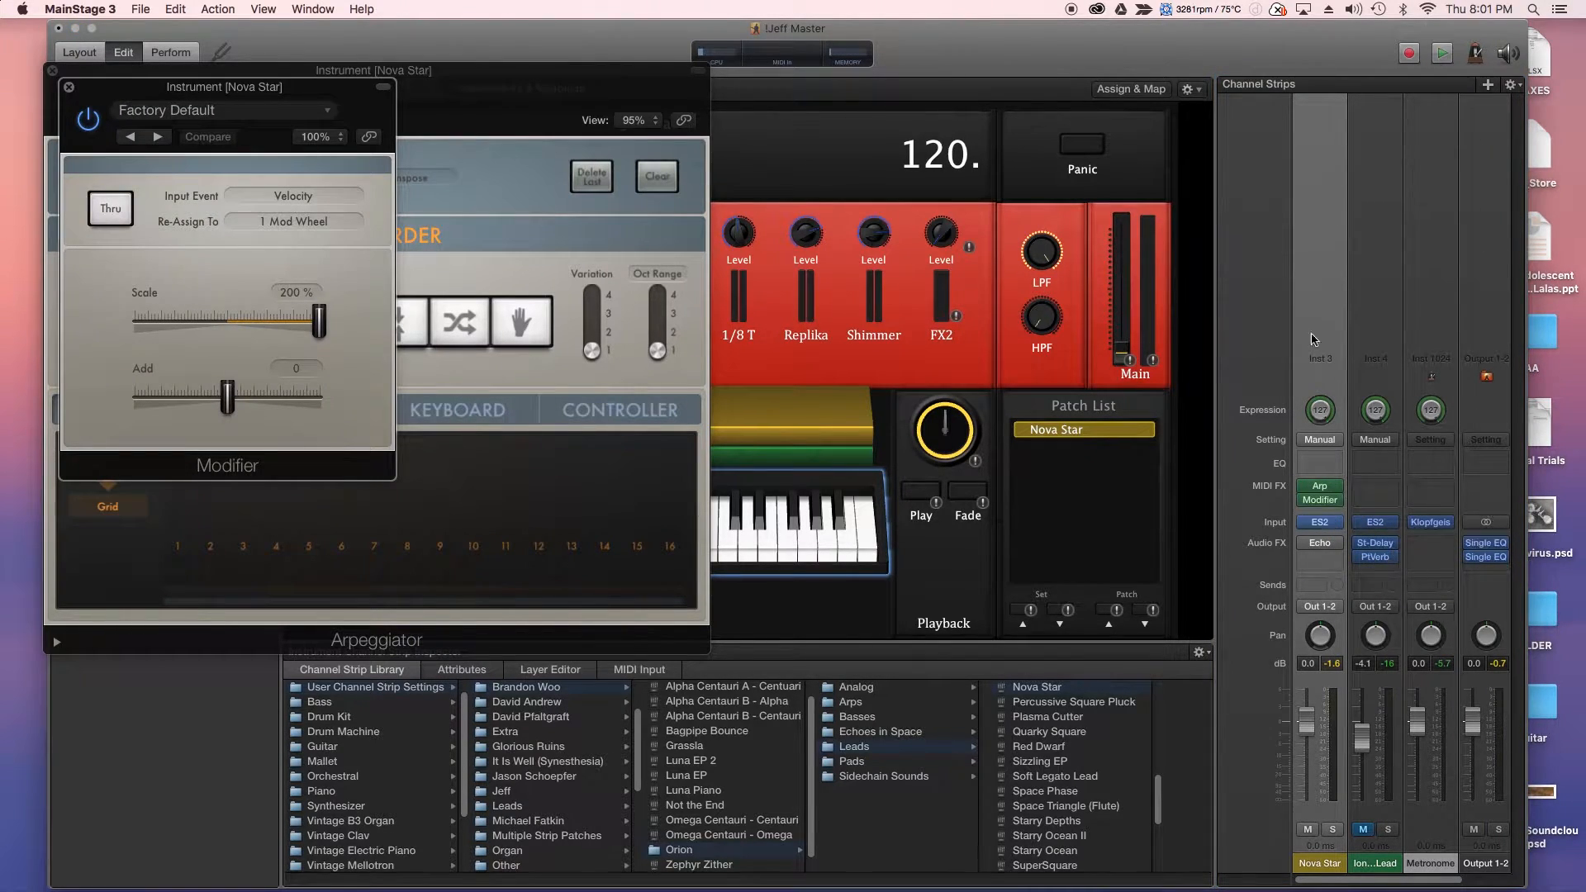
{"action": "left_click", "coordinate": [69, 87]}
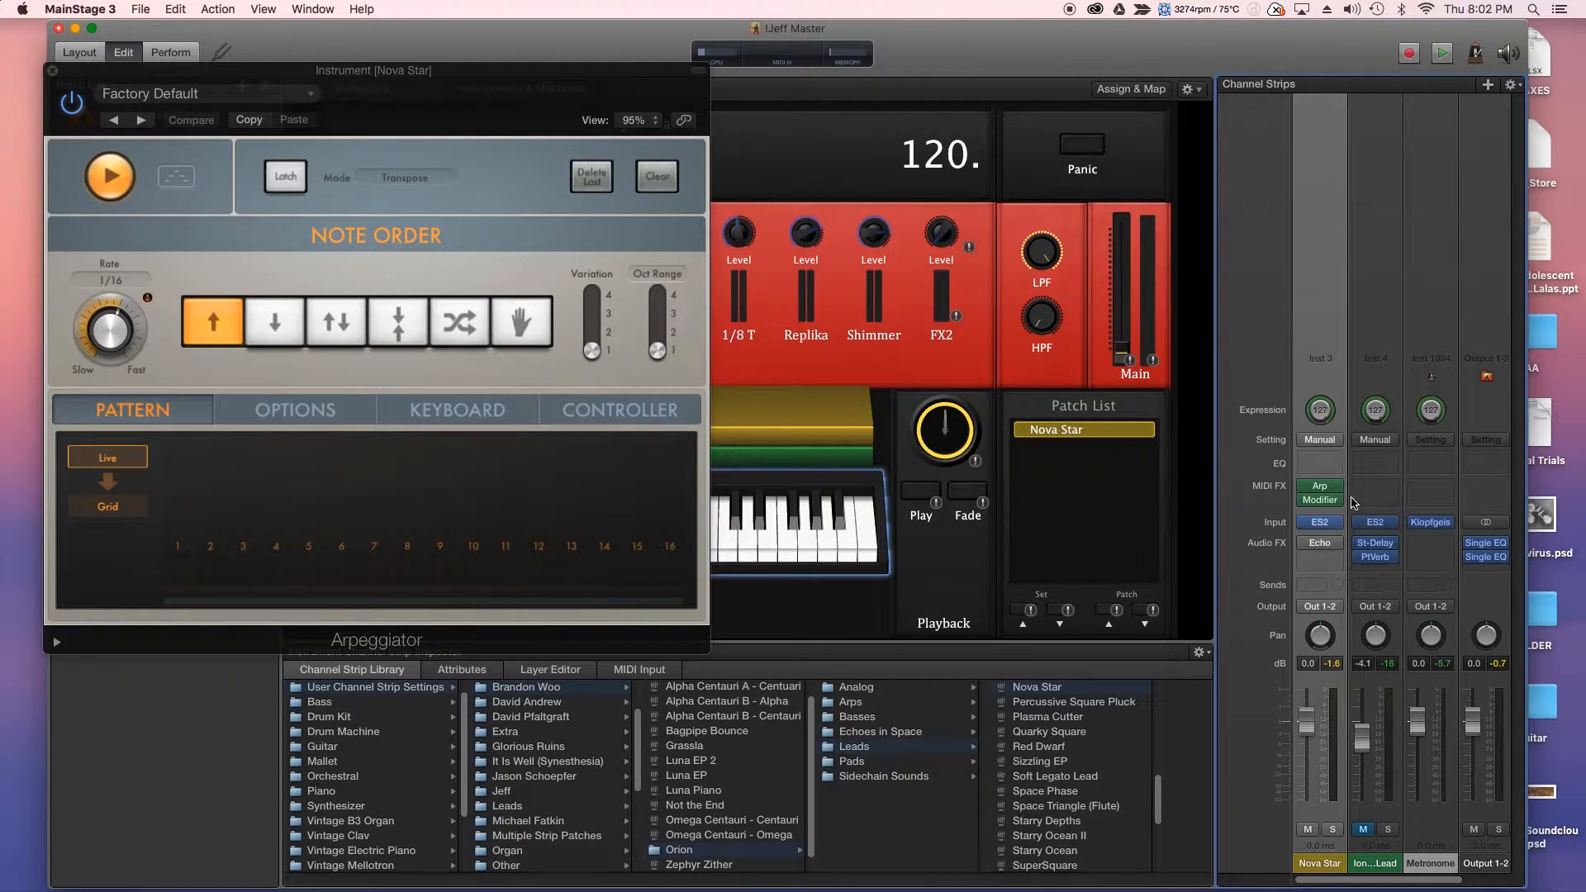
{"action": "left_click", "coordinate": [1319, 499]}
{"action": "left_click", "coordinate": [1328, 447]}
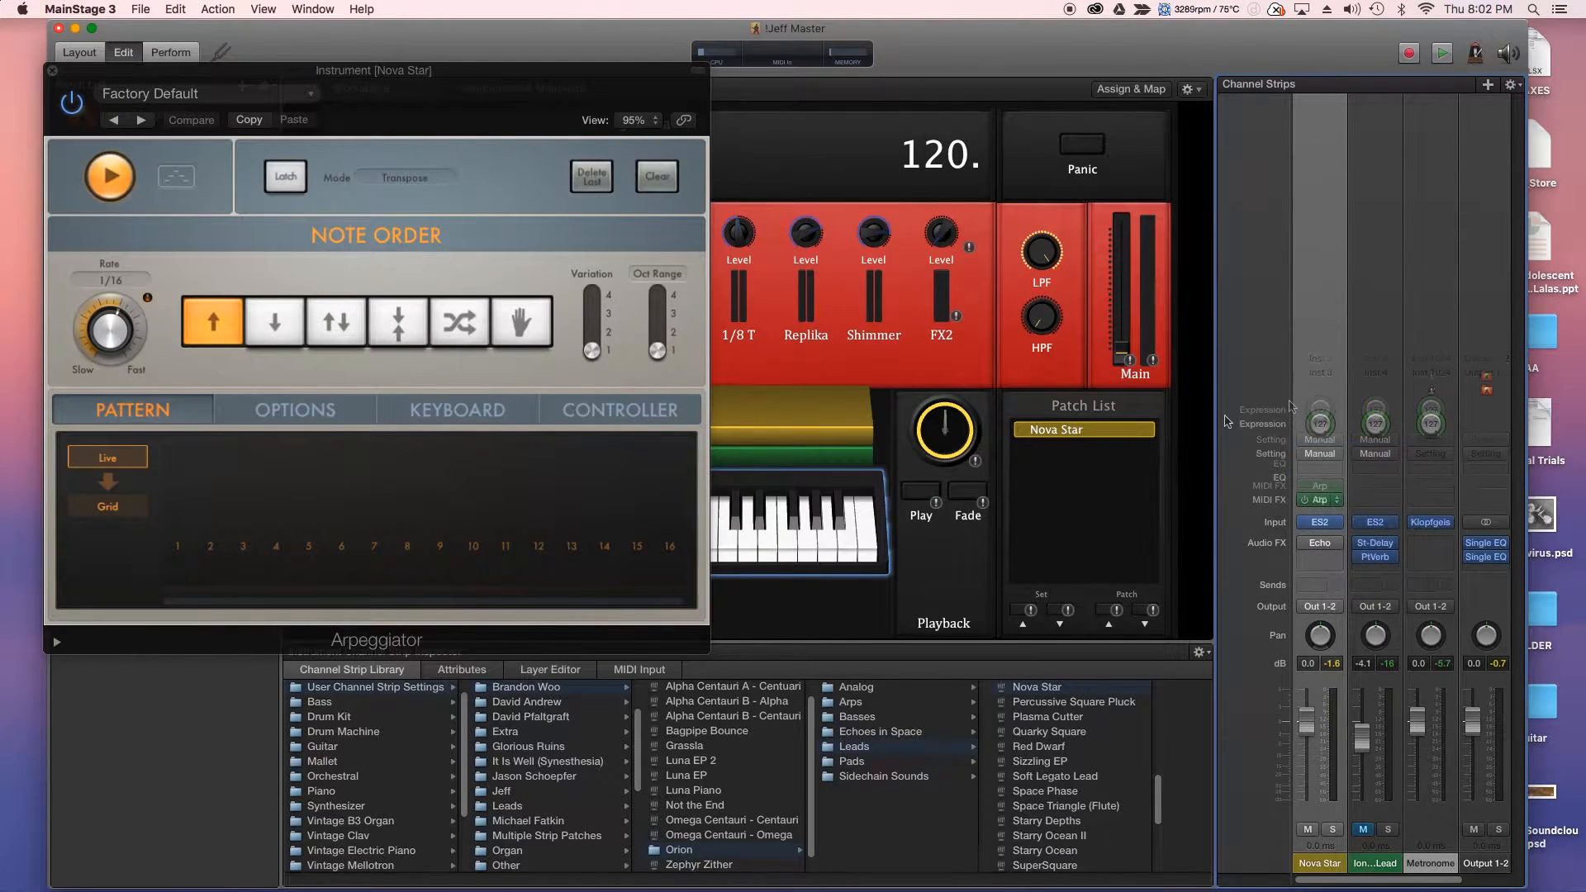
{"action": "left_click_drag", "start_coordinate": [480, 79], "coordinate": [1334, 172]}
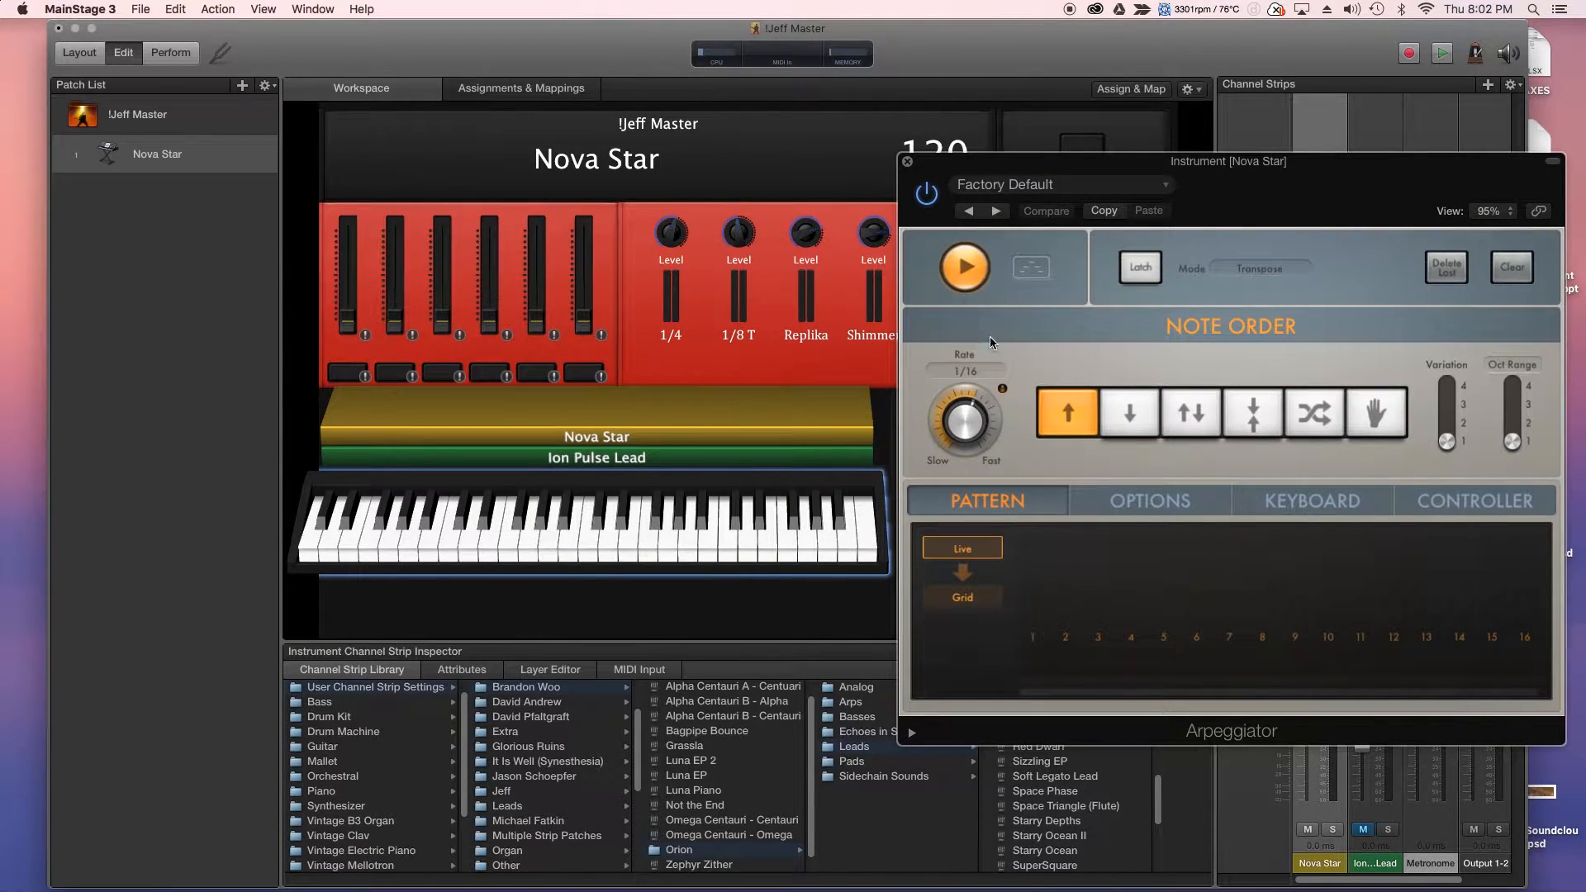
- Start the arpeggiator, try Latch on then off, and set the Rate knob to 1/8
{"action": "left_click", "coordinate": [972, 266]}
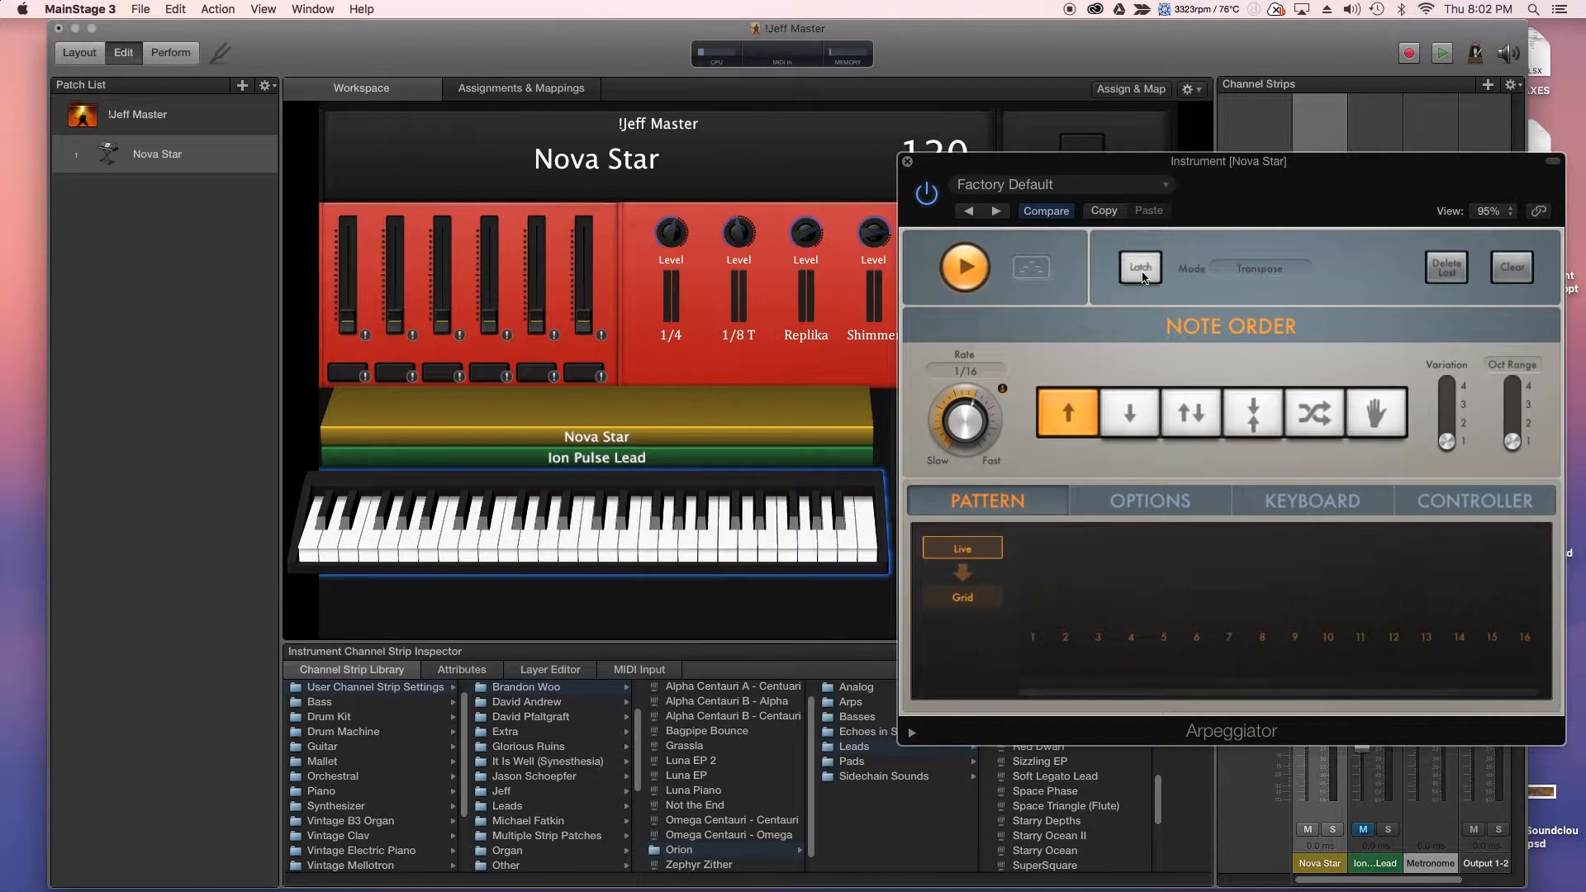
{"action": "left_click", "coordinate": [1140, 269]}
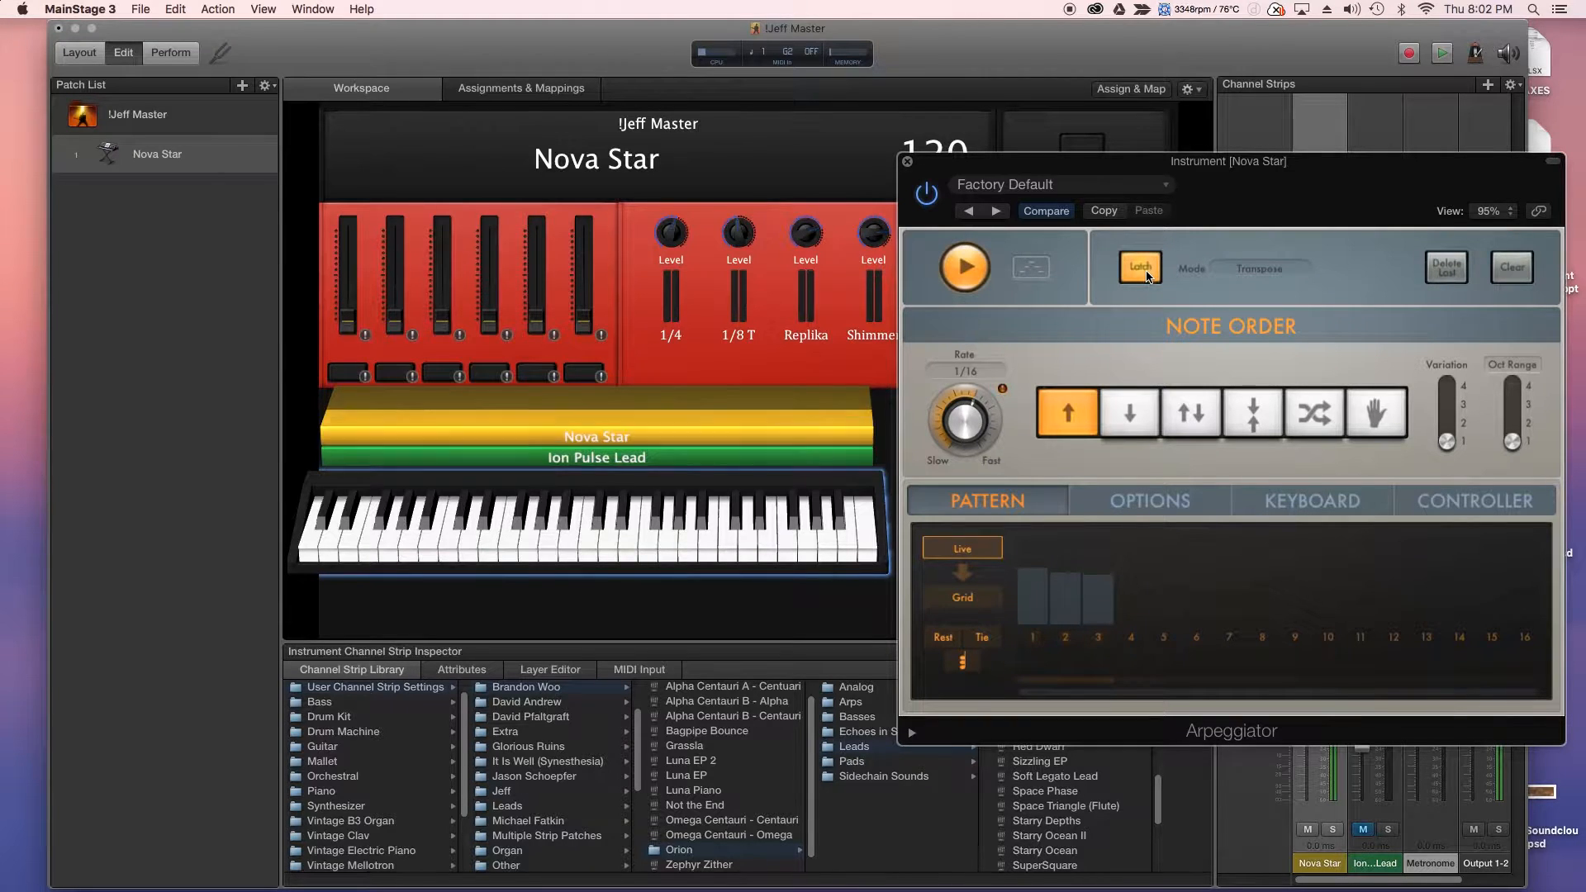
{"action": "left_click", "coordinate": [1144, 270]}
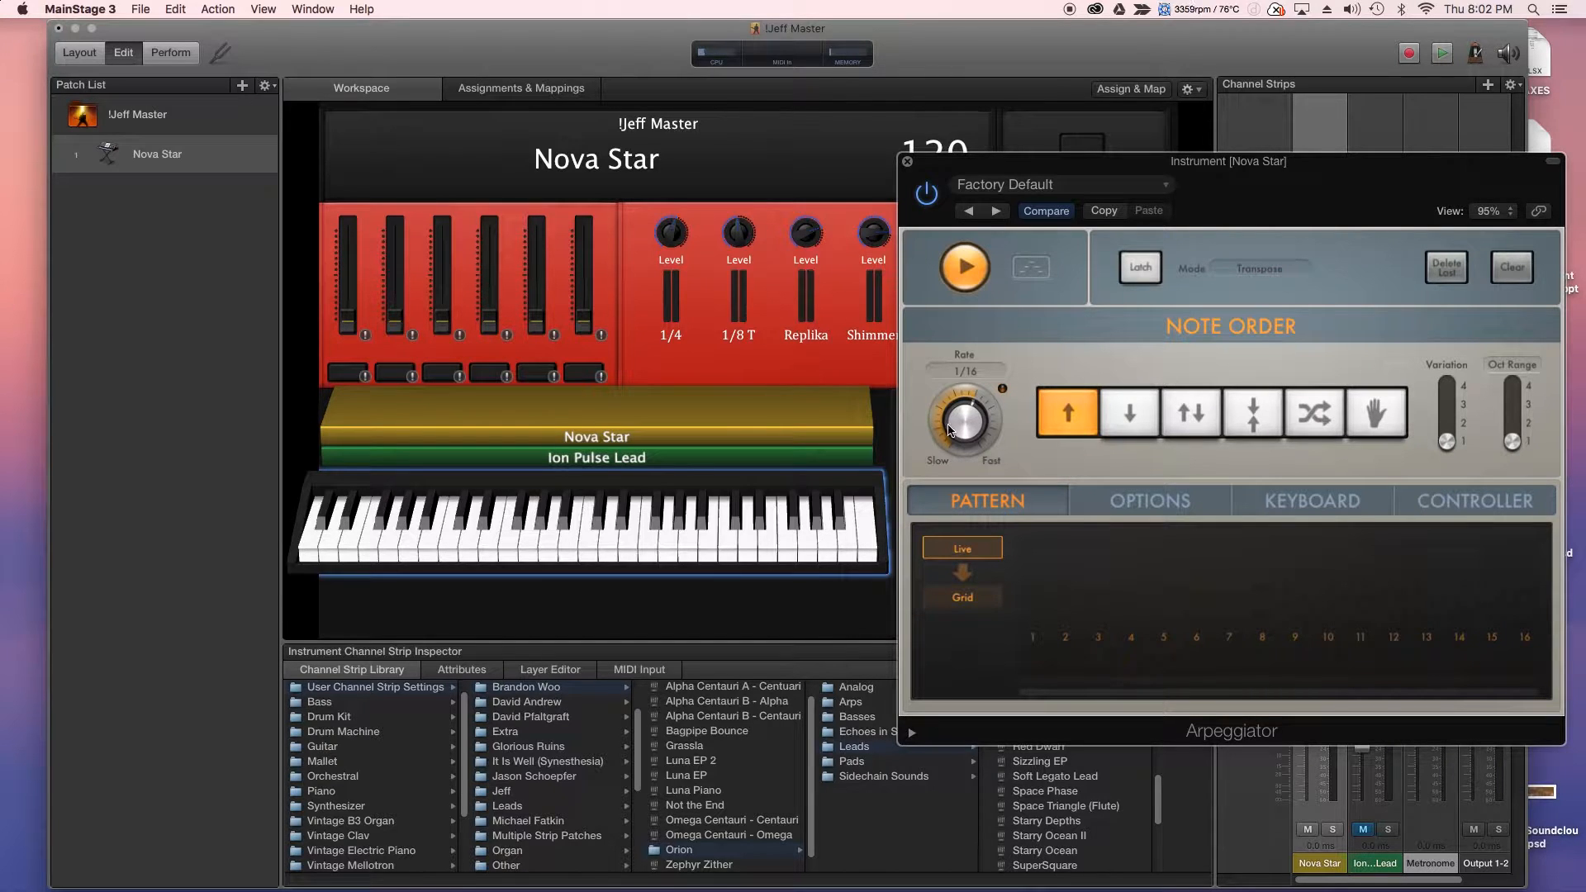
{"action": "left_click_drag", "start_coordinate": [956, 429], "coordinate": [969, 453]}
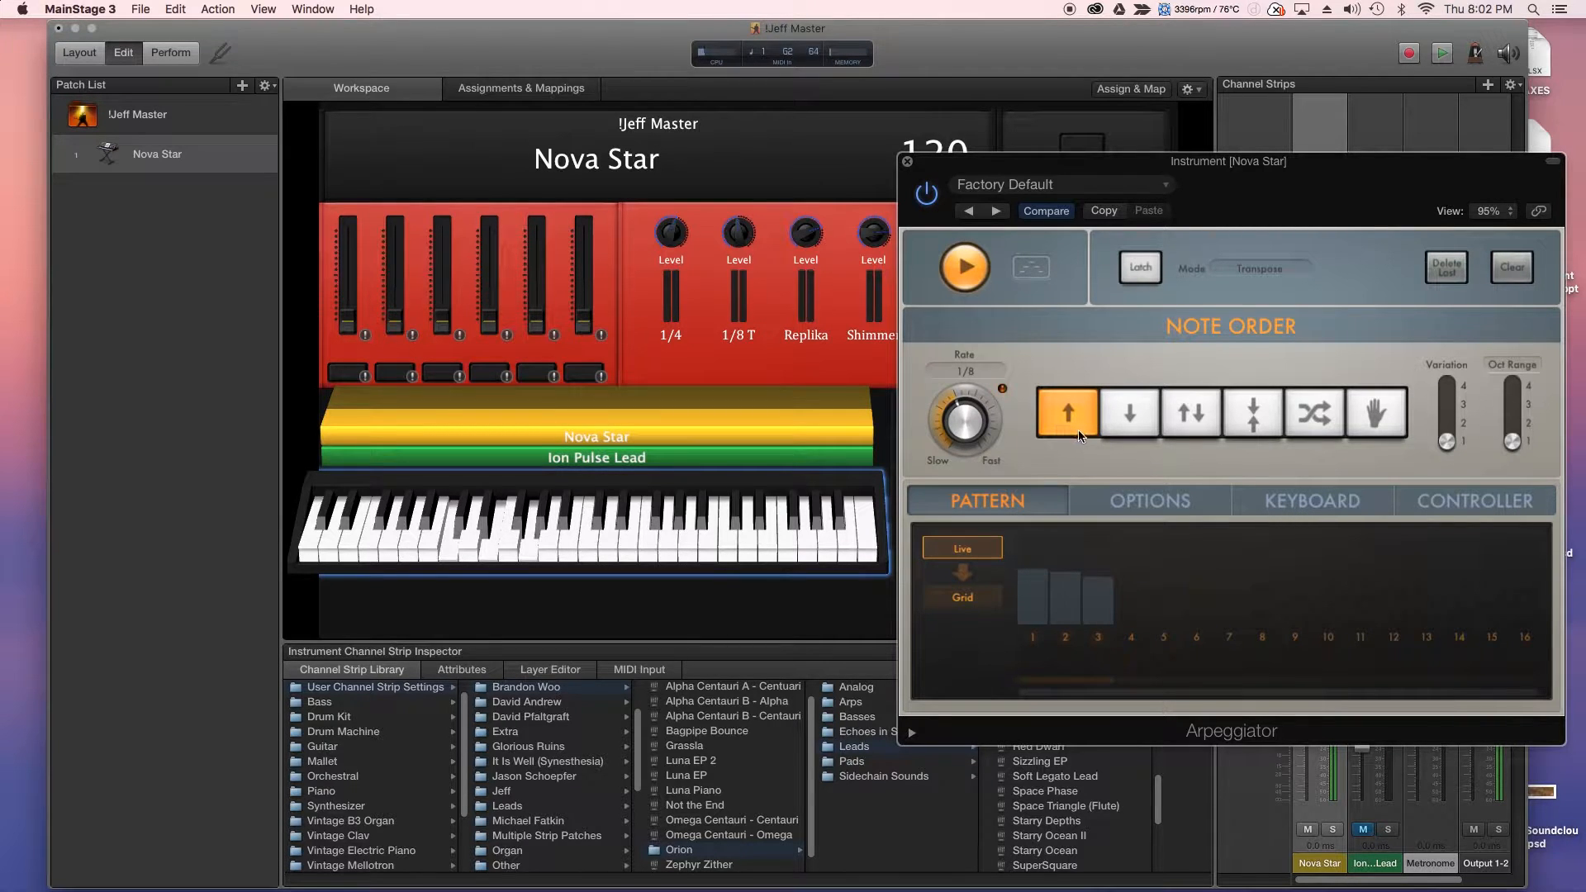
{"action": "left_click", "coordinate": [1124, 428]}
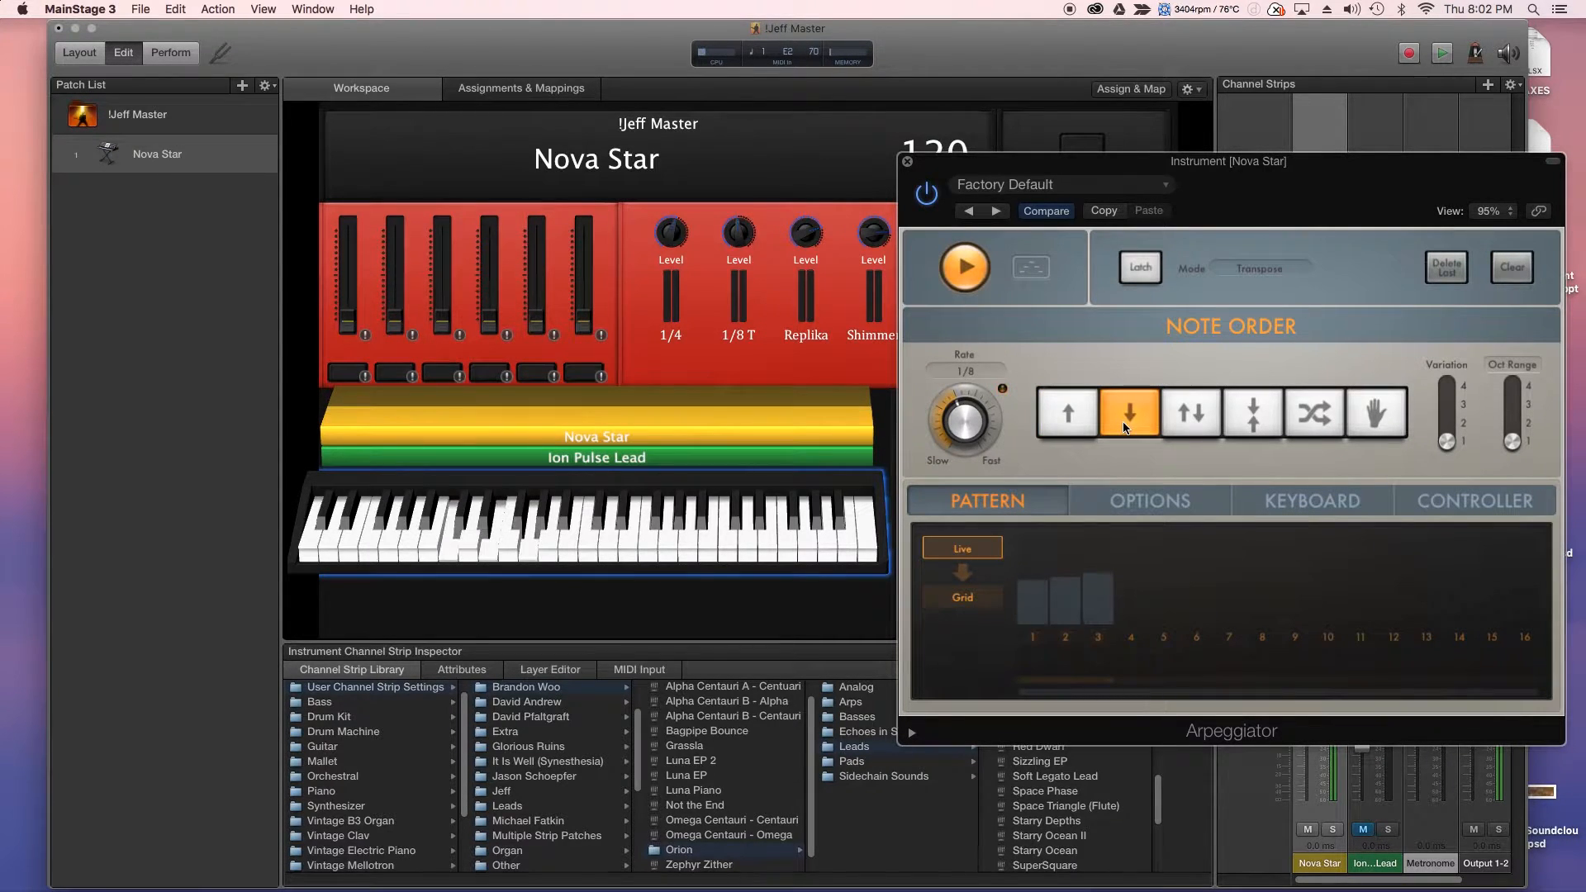
{"action": "left_click", "coordinate": [1378, 419]}
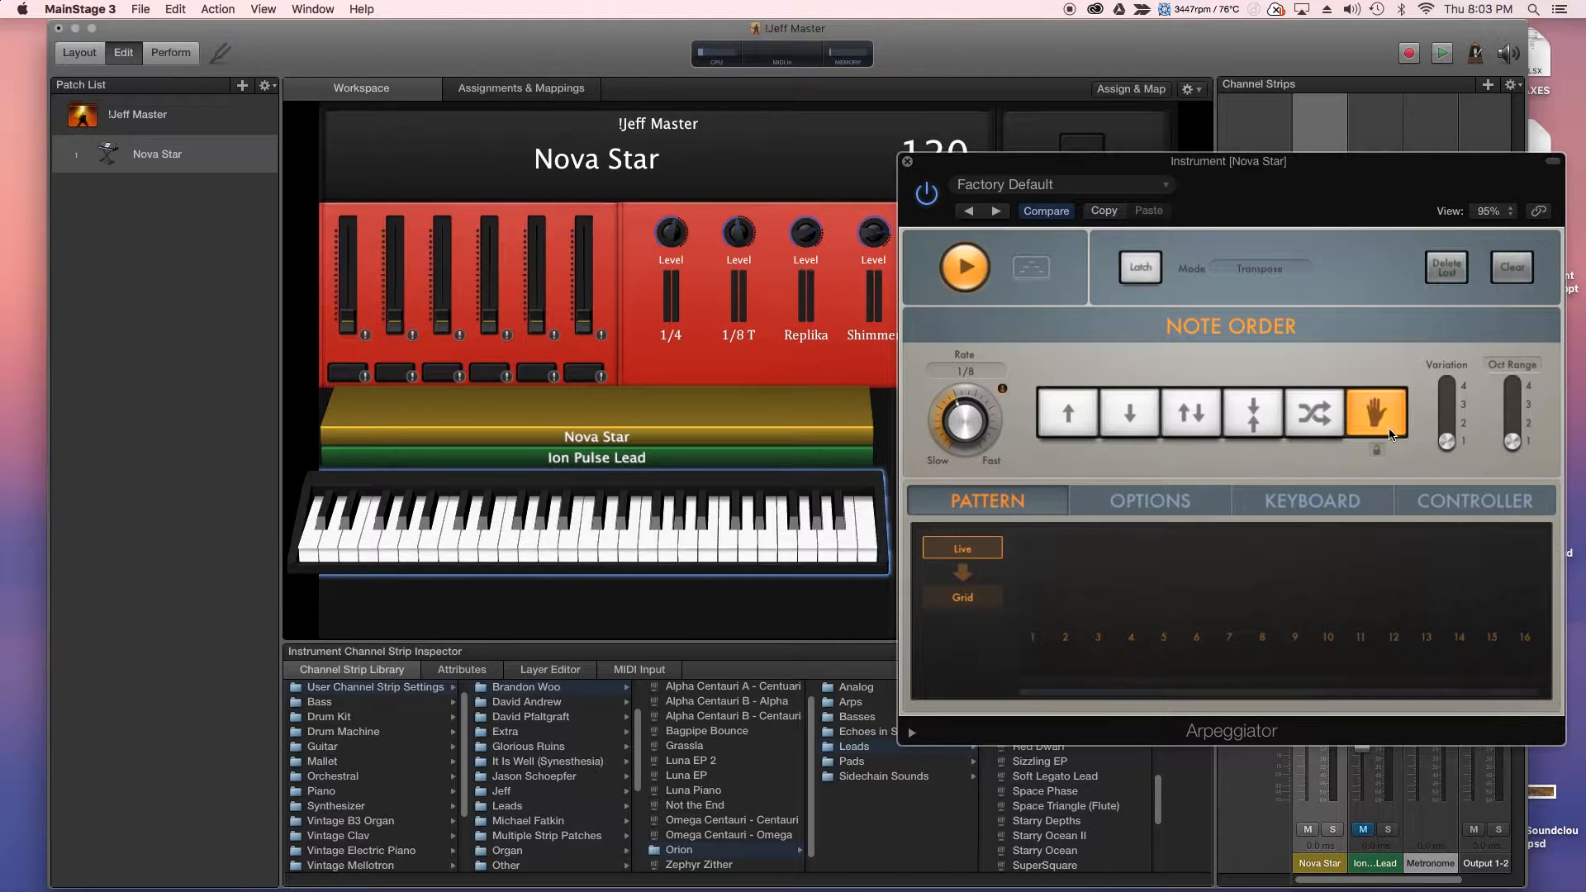
{"action": "left_click", "coordinate": [983, 289]}
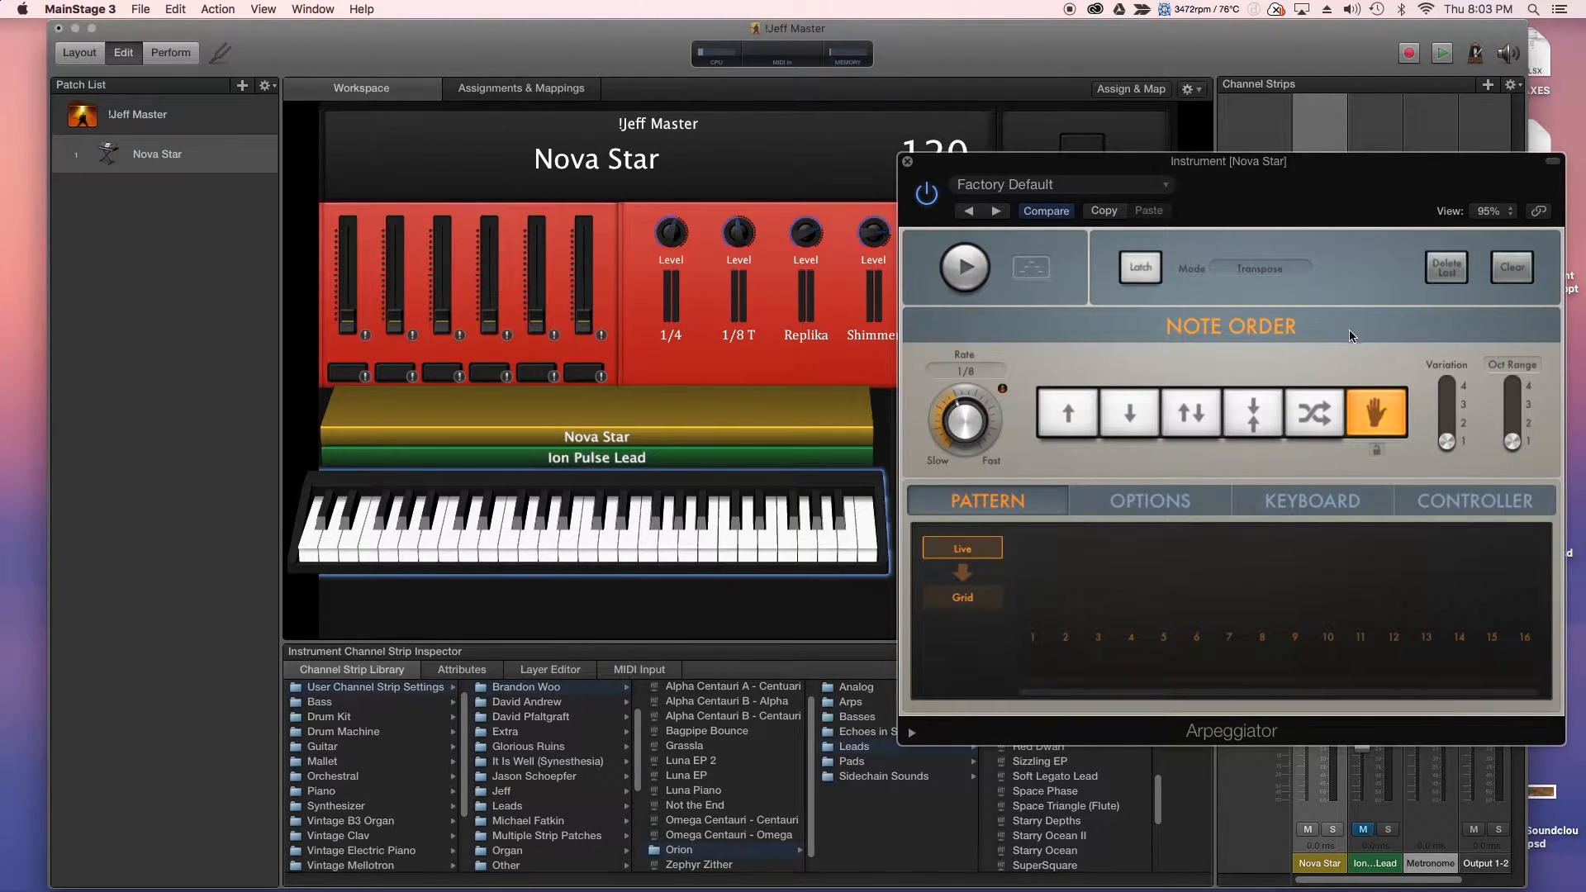
{"action": "left_click", "coordinate": [968, 264]}
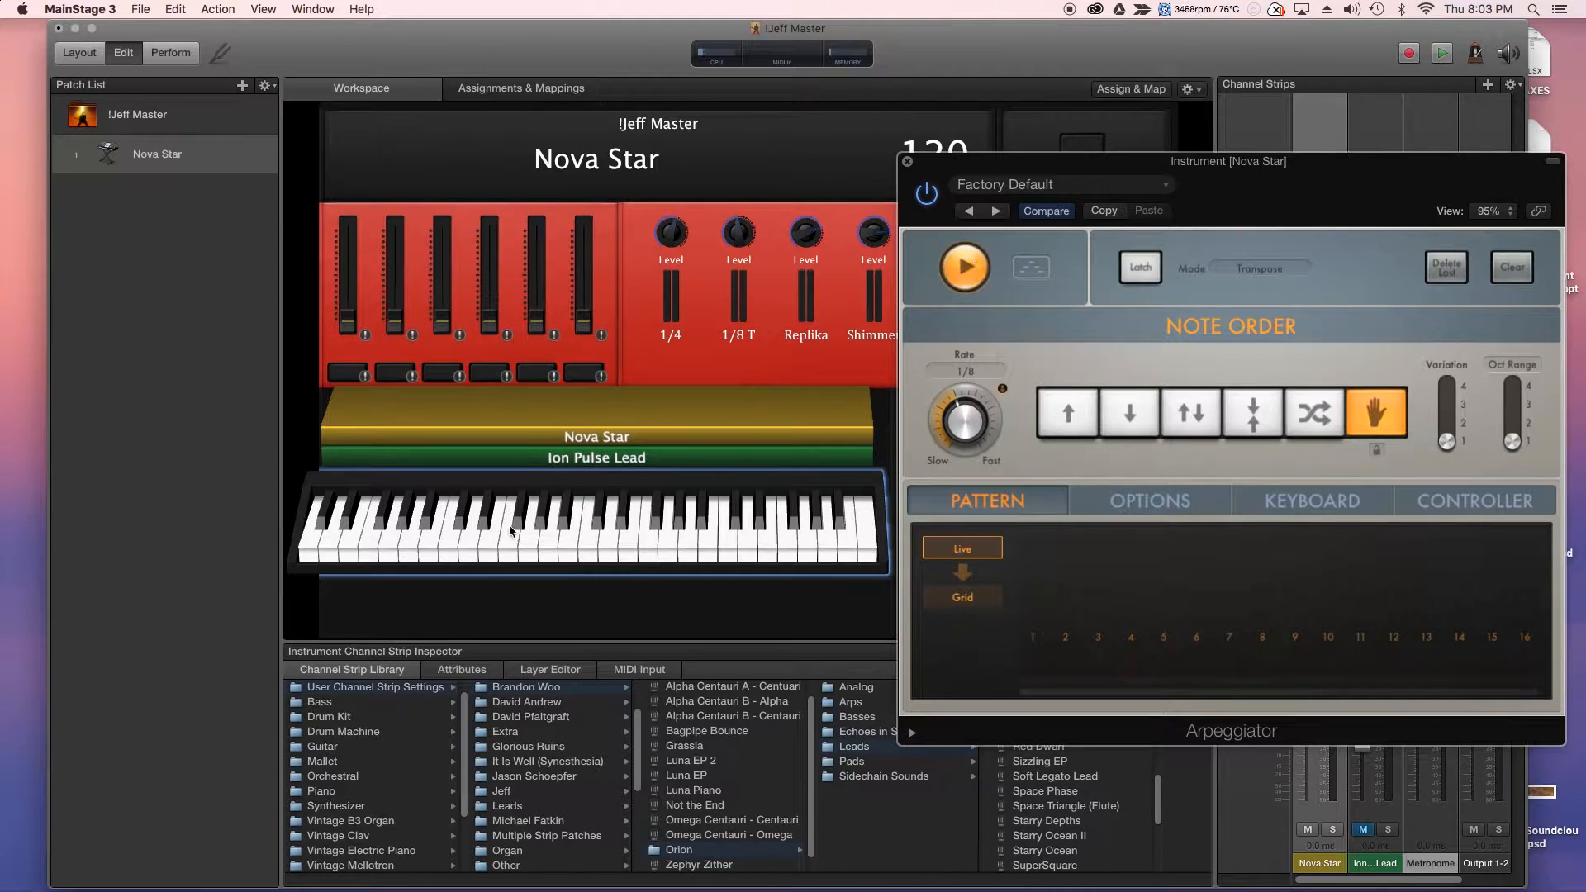
{"action": "mouse_move", "coordinate": [463, 535]}
{"action": "left_mouse_down"}
{"action": "mouse_move", "coordinate": [464, 548]}
{"action": "mouse_move", "coordinate": [617, 545]}
{"action": "left_mouse_up"}
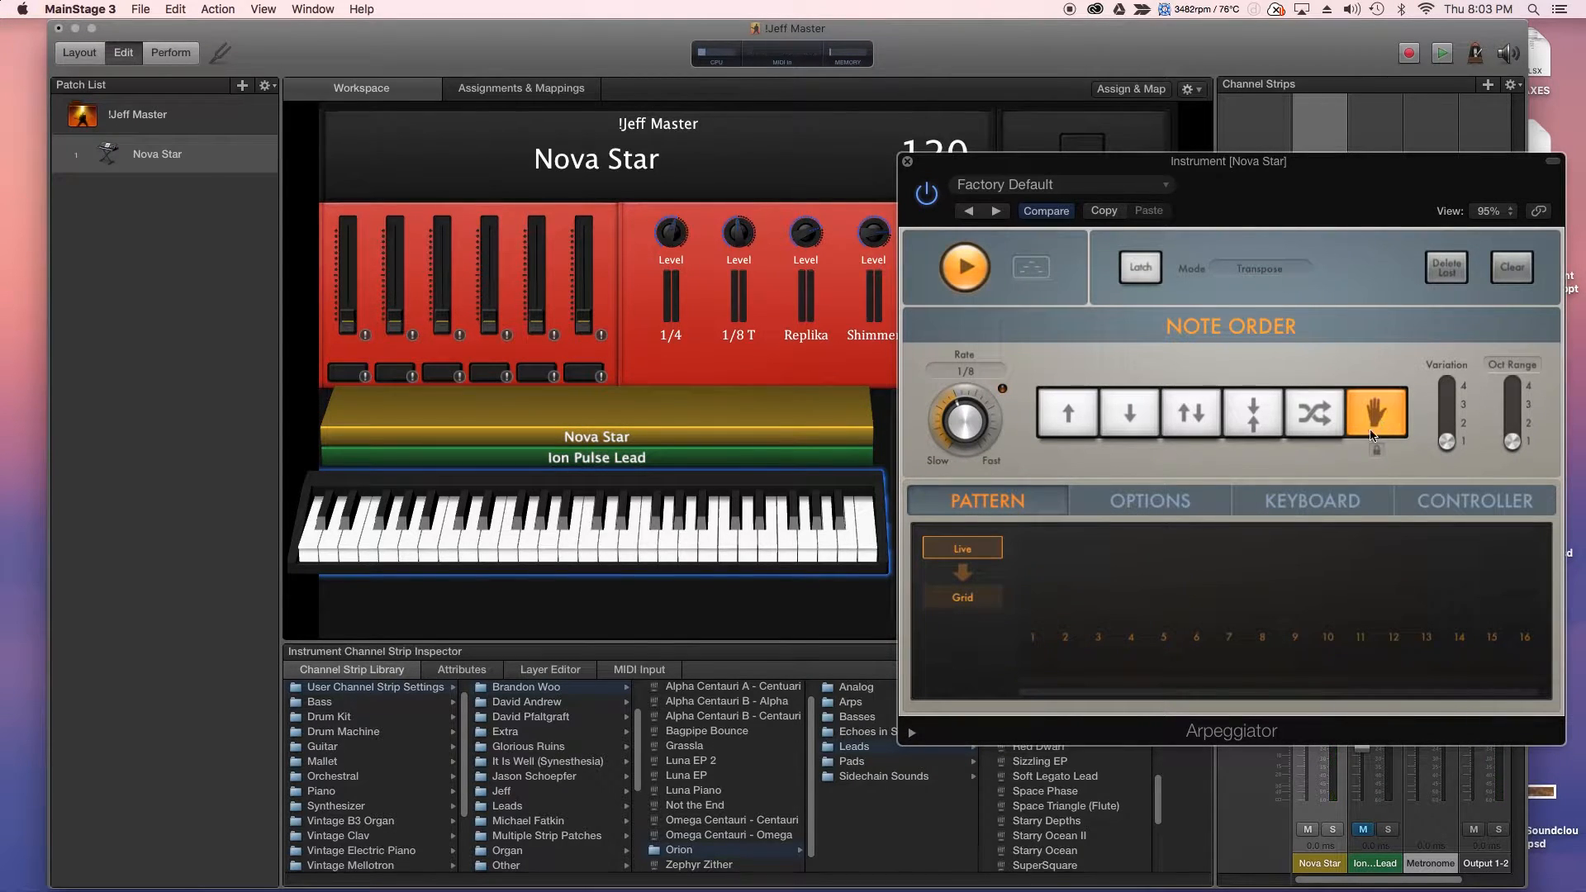
{"action": "left_click", "coordinate": [1062, 424]}
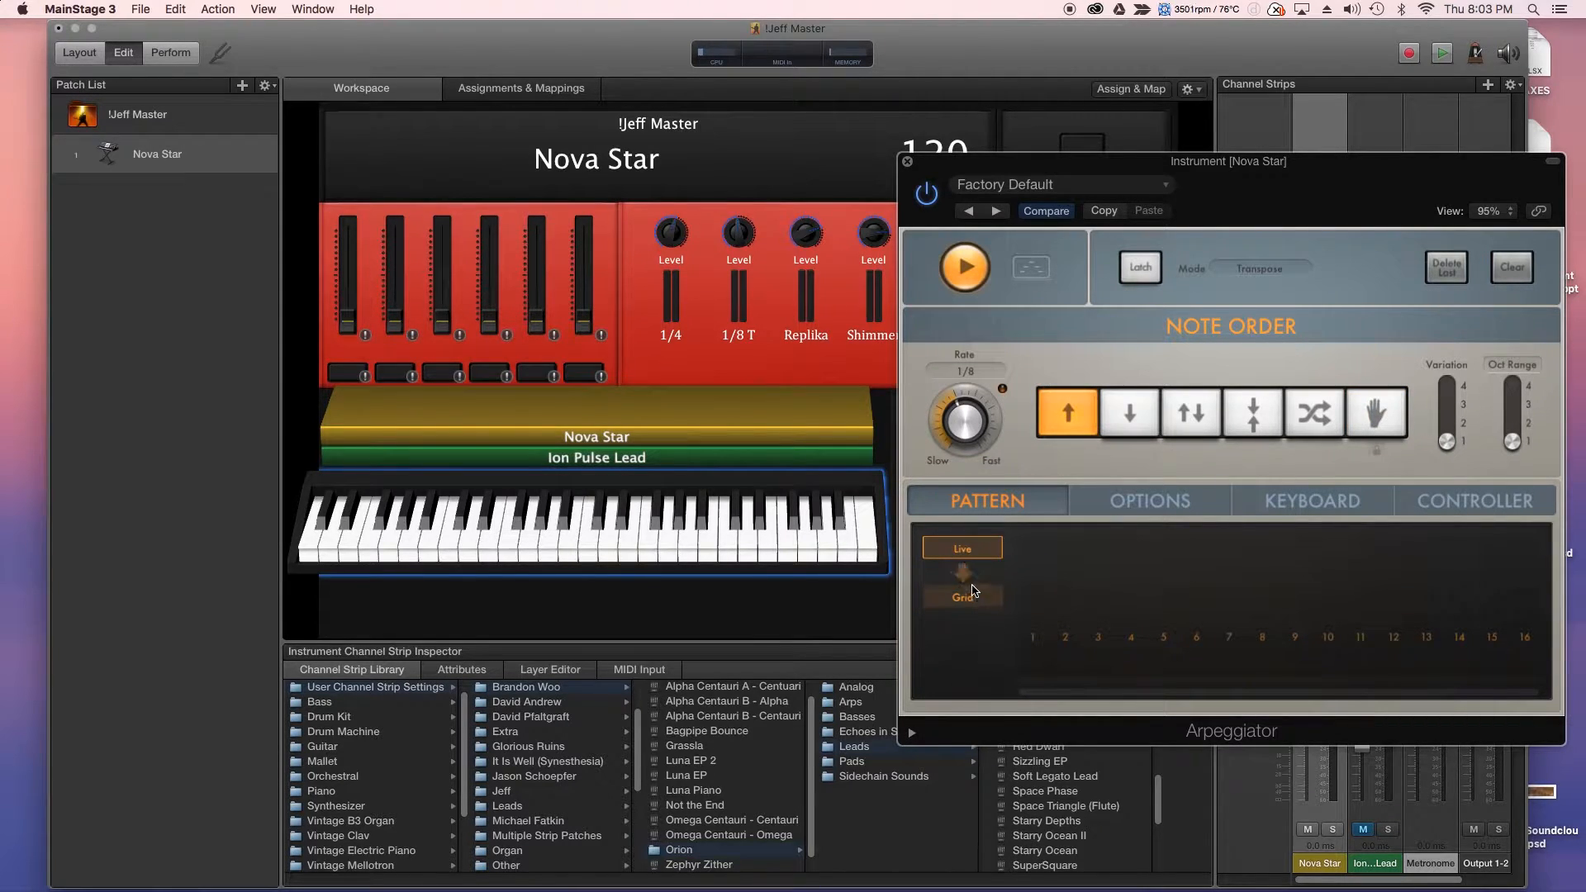
- Switch the pattern to Grid, extend it to 8 steps, and keep notes only on steps 1, 4 and 7
{"action": "left_click", "coordinate": [962, 606]}
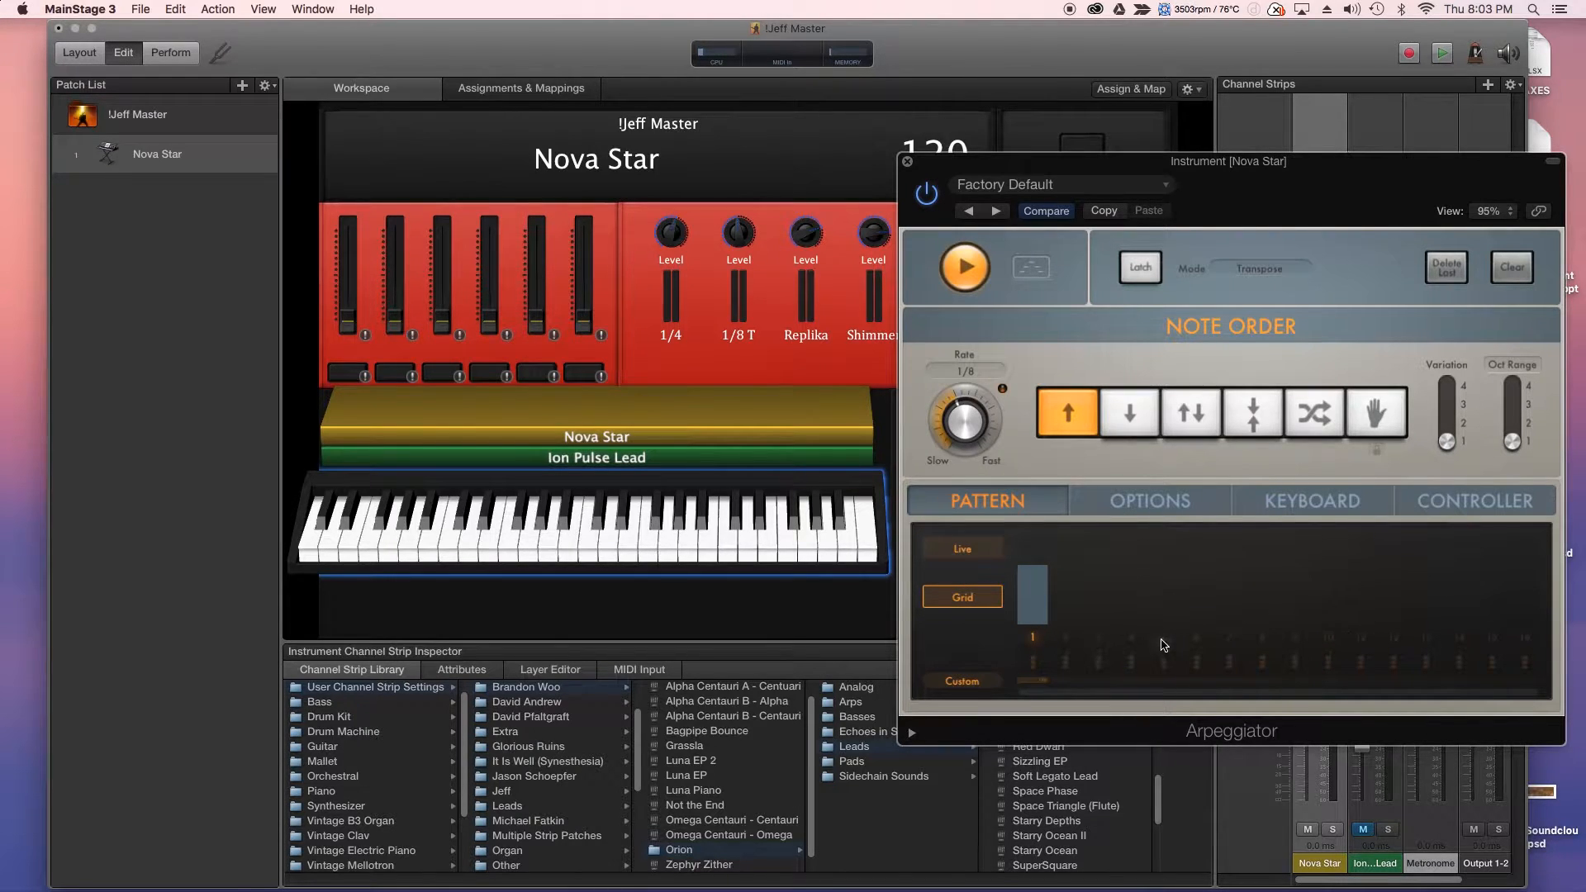
{"action": "left_click", "coordinate": [965, 551]}
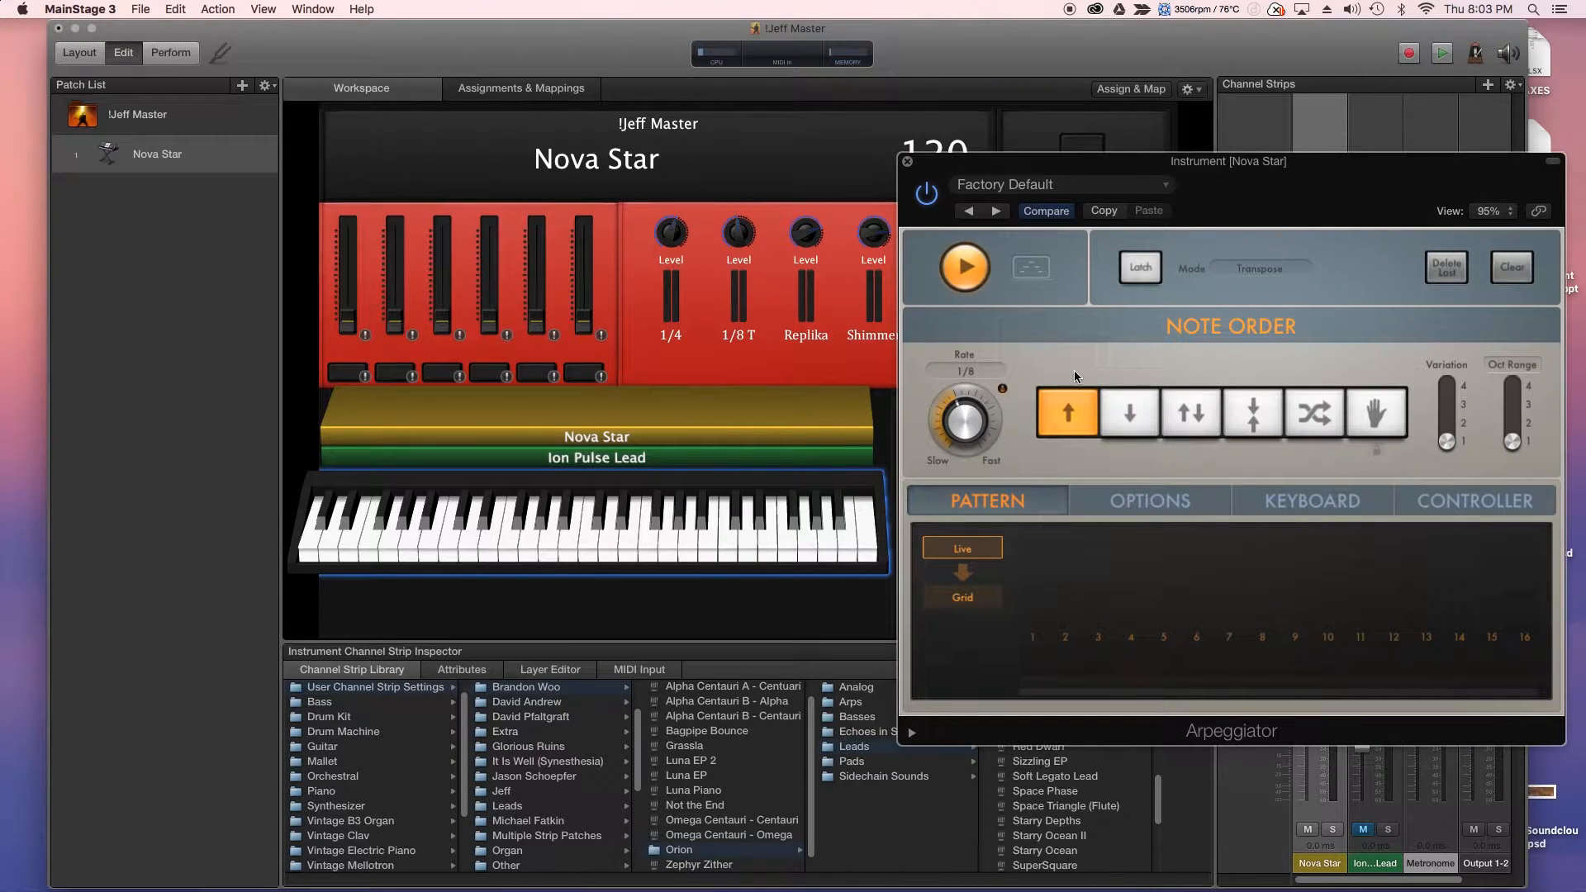
{"action": "left_click", "coordinate": [967, 601]}
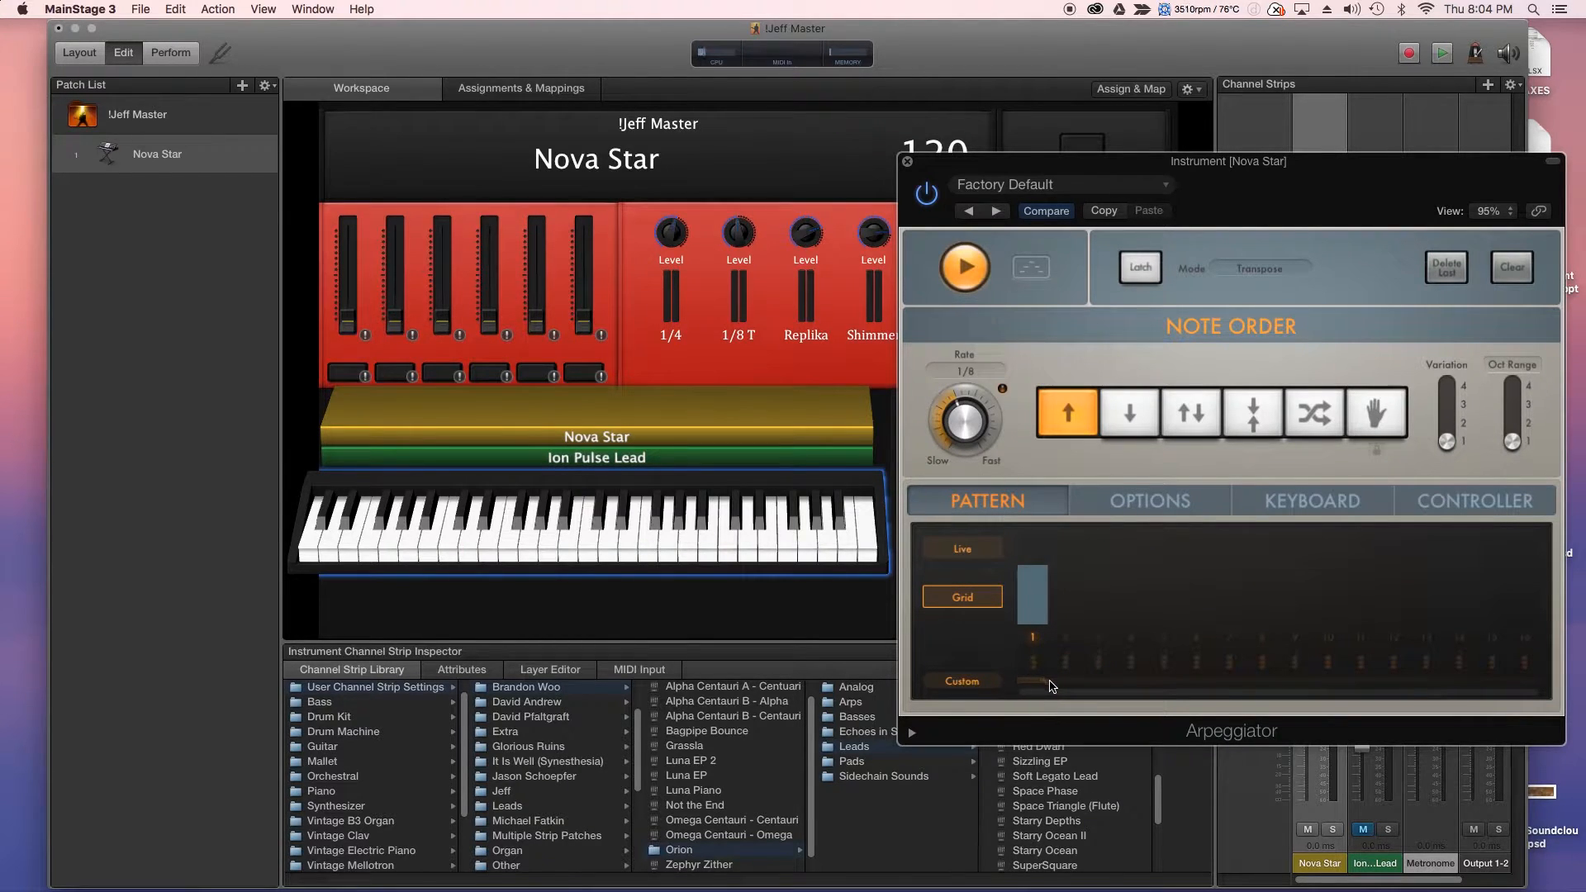
{"action": "left_click_drag", "start_coordinate": [1046, 684], "coordinate": [1267, 685]}
{"action": "left_click_drag", "start_coordinate": [1066, 638], "coordinate": [1268, 639]}
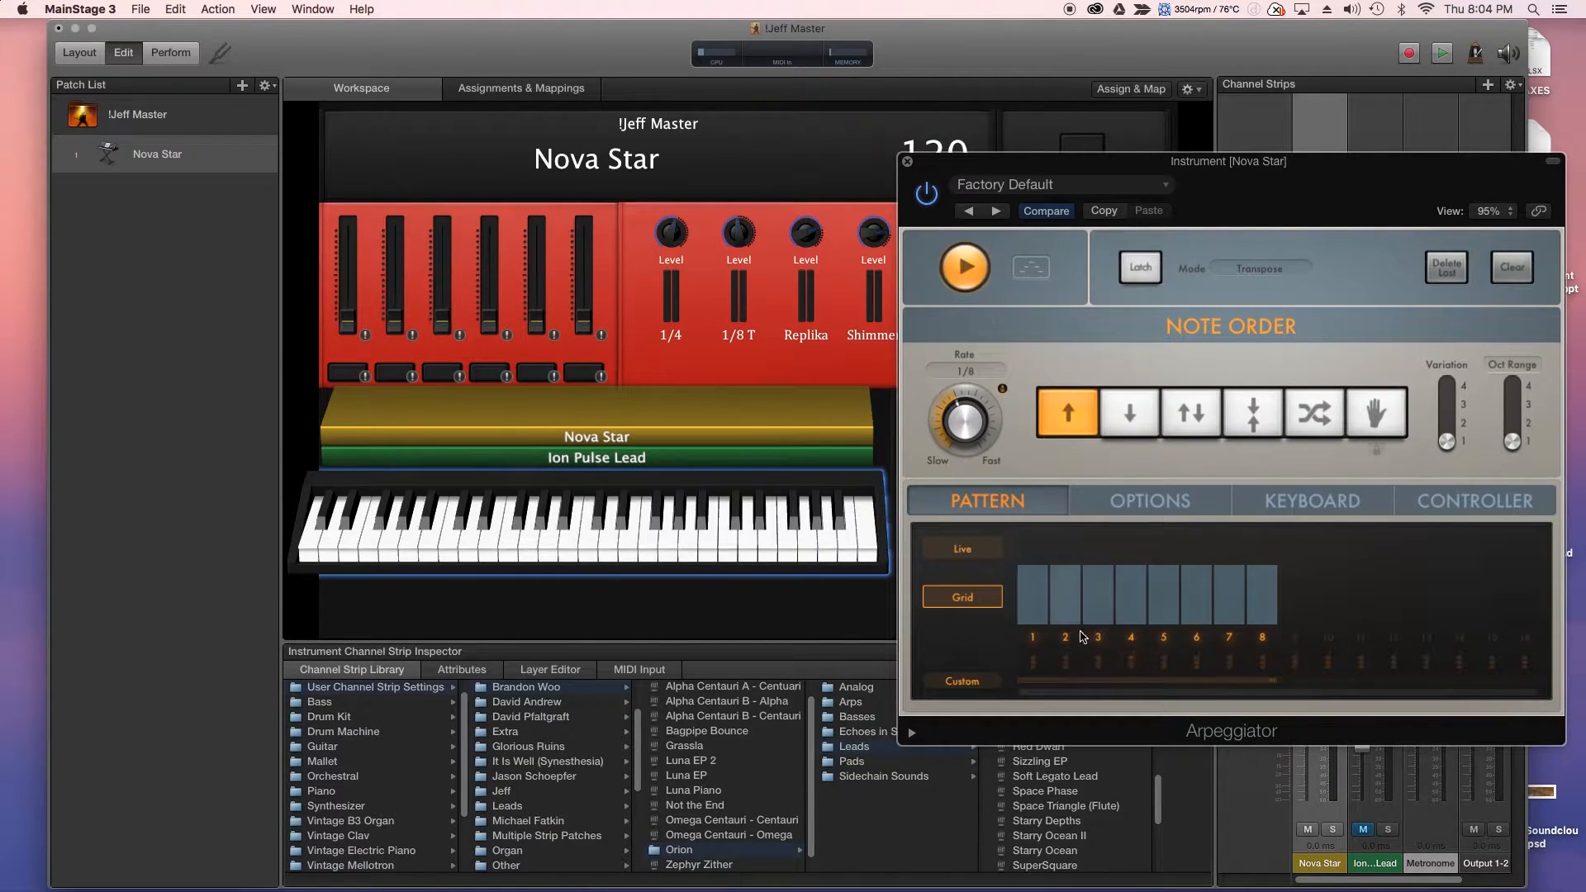
{"action": "mouse_move", "coordinate": [1037, 607]}
{"action": "left_mouse_down"}
{"action": "mouse_move", "coordinate": [1041, 586]}
{"action": "mouse_move", "coordinate": [1098, 624]}
{"action": "mouse_move", "coordinate": [1131, 537]}
{"action": "mouse_move", "coordinate": [1194, 626]}
{"action": "mouse_move", "coordinate": [1221, 629]}
{"action": "mouse_move", "coordinate": [1235, 535]}
{"action": "mouse_move", "coordinate": [1252, 700]}
{"action": "left_mouse_up"}
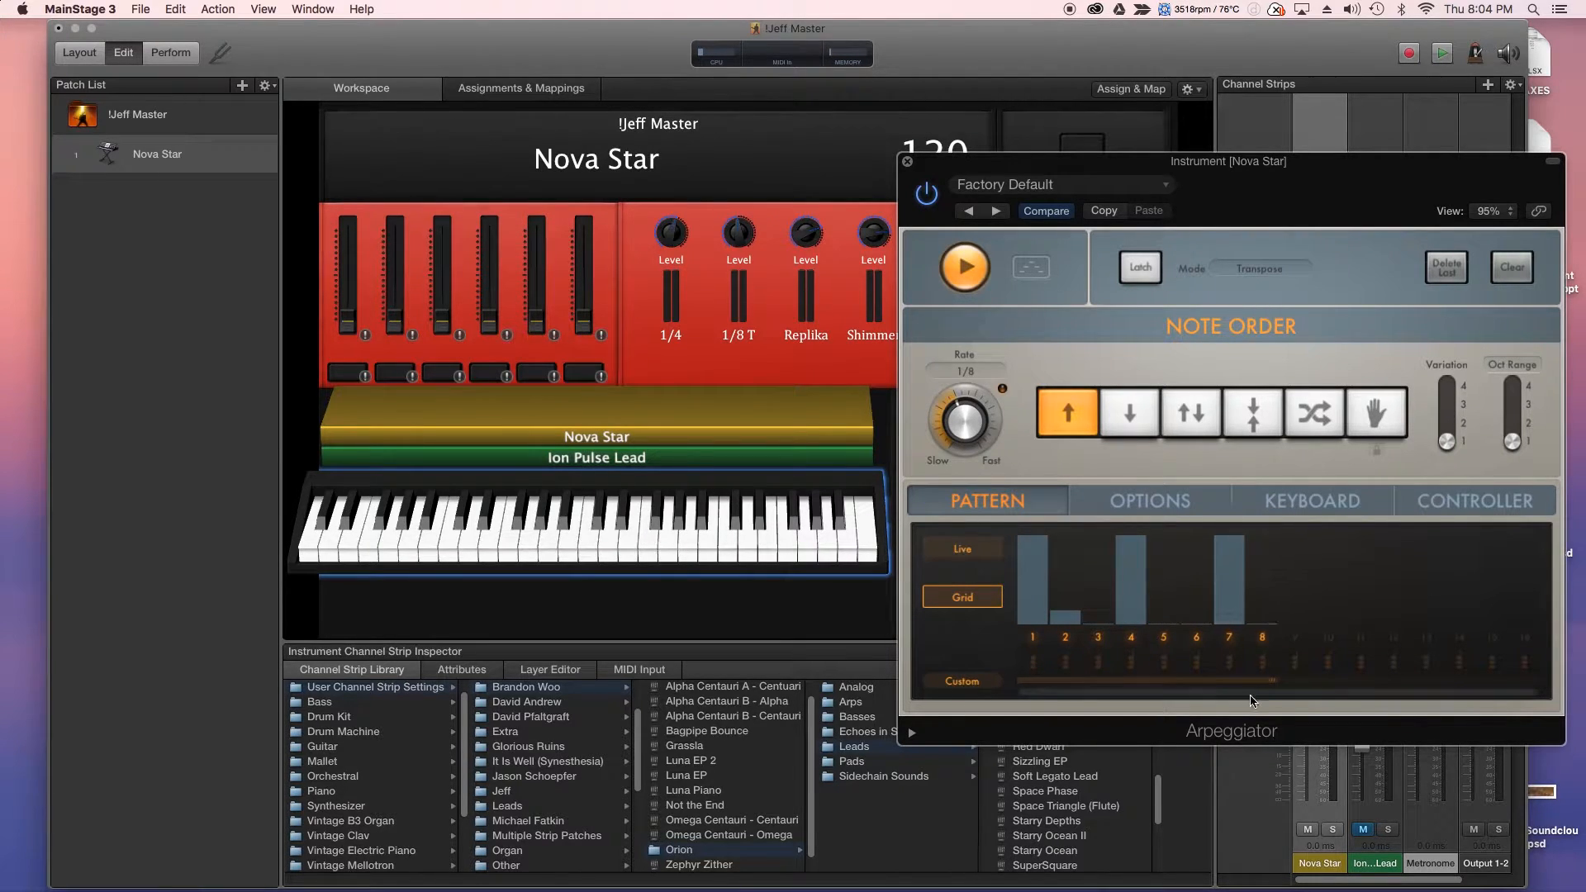
{"action": "left_click", "coordinate": [1072, 625]}
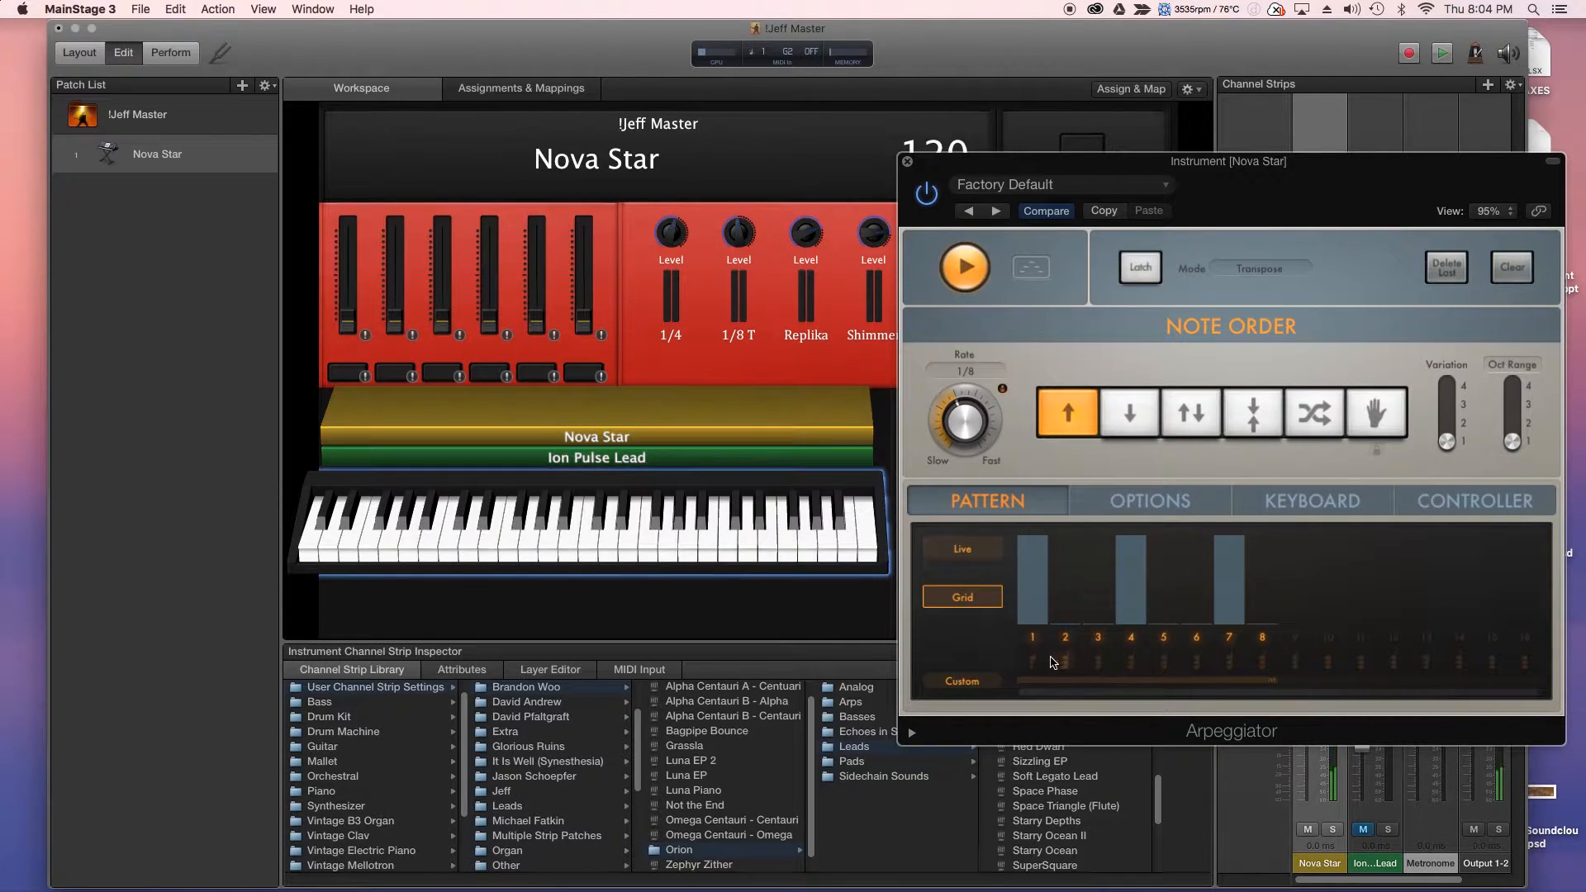
- Add notes on steps 2 and 5, lower steps 1–2, and turn chords off on all eight steps
{"action": "left_click_drag", "start_coordinate": [1034, 668], "coordinate": [1264, 662]}
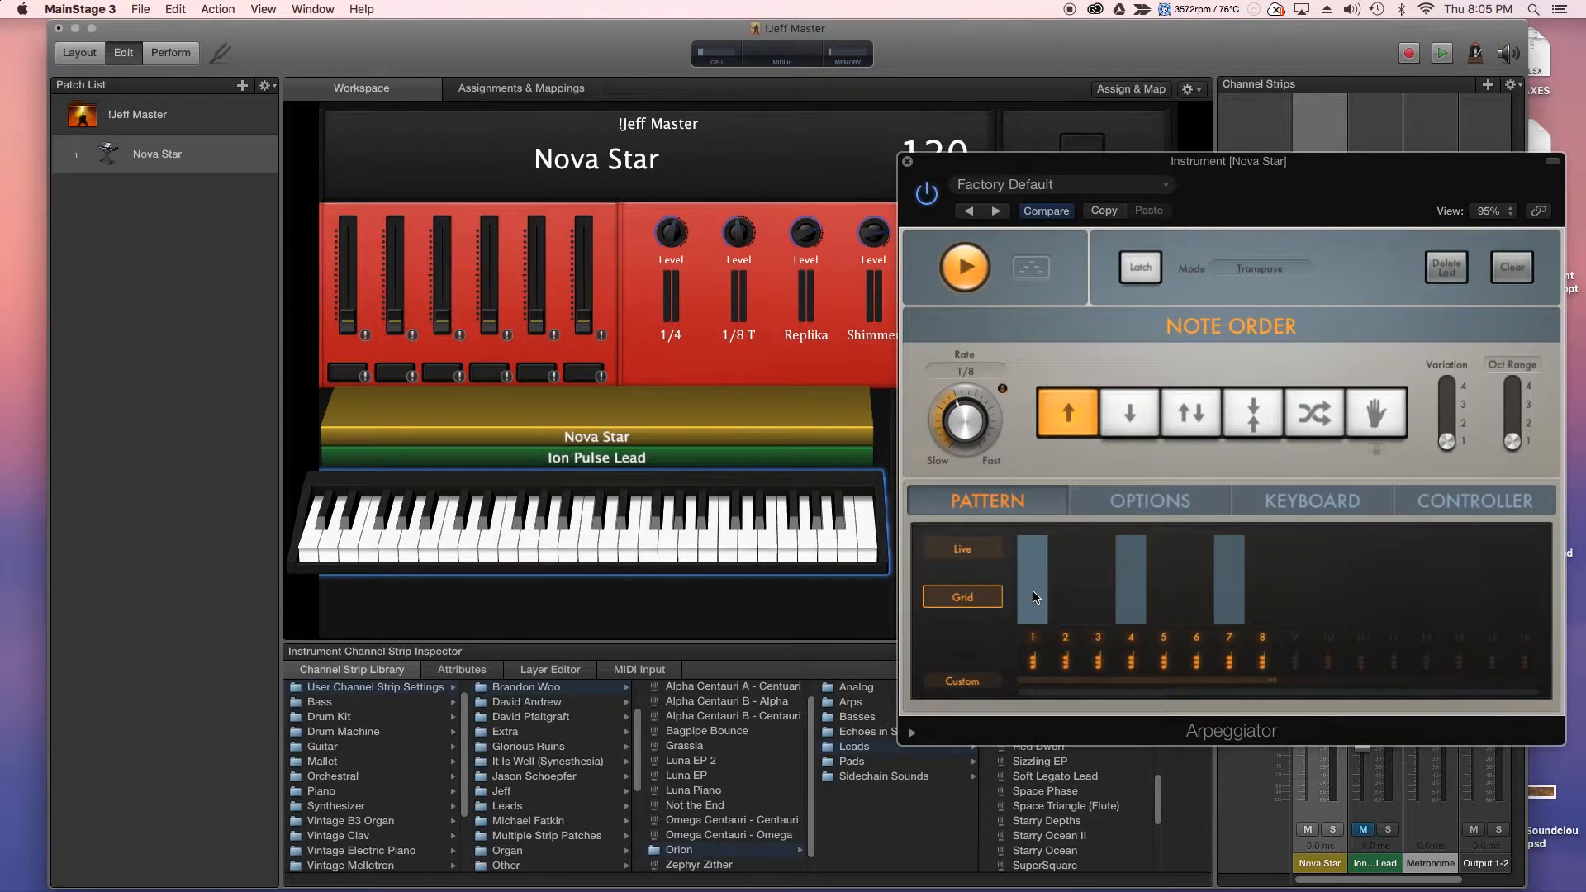
{"action": "left_click", "coordinate": [1067, 598]}
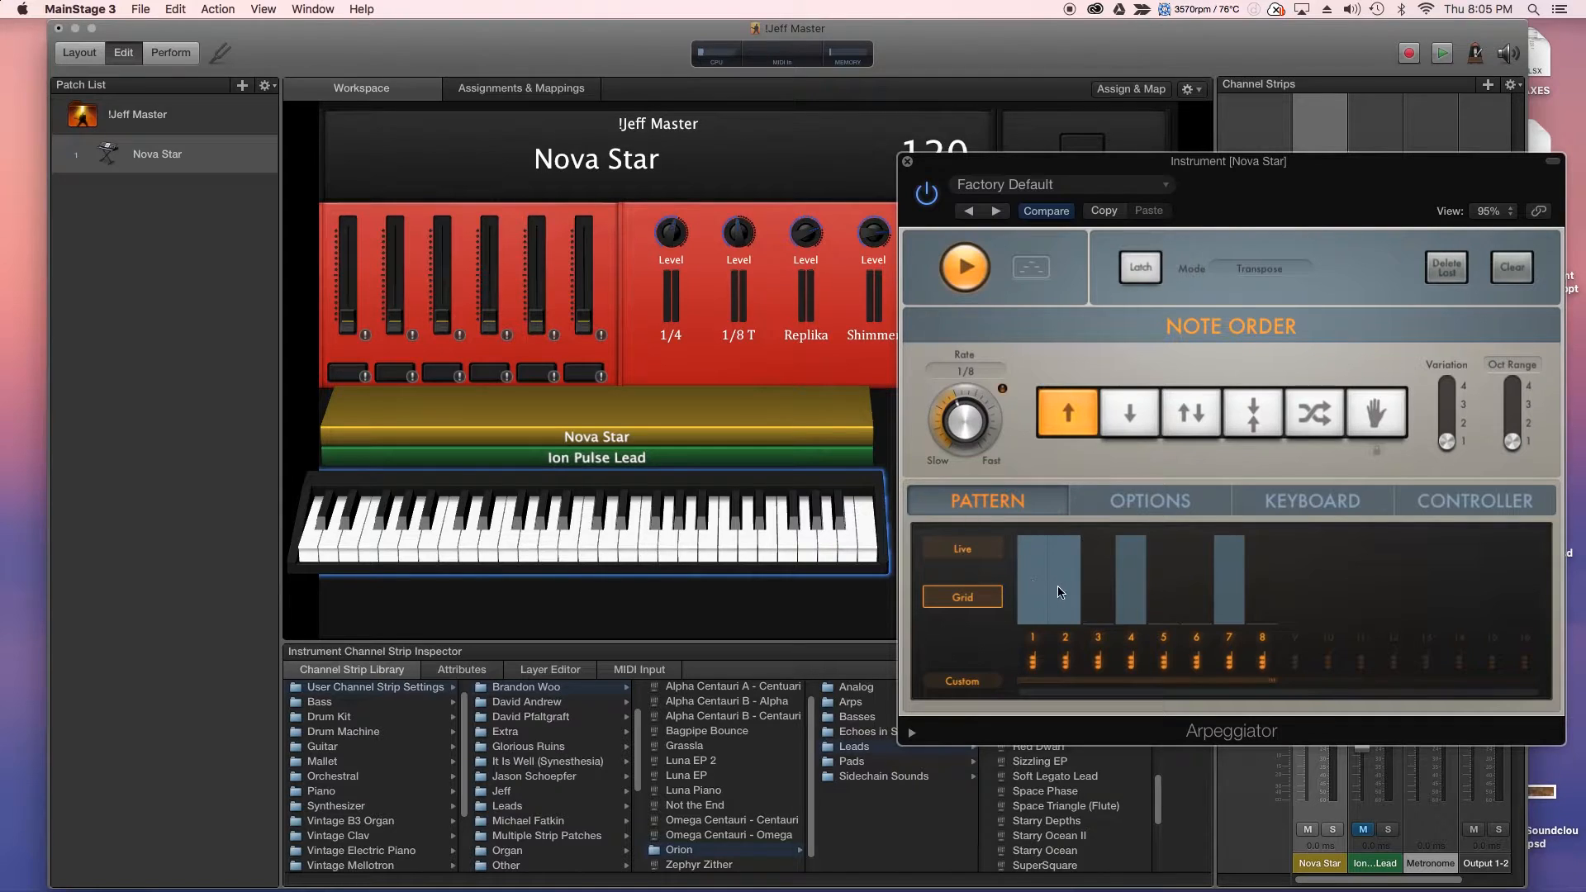
{"action": "left_click_drag", "start_coordinate": [1057, 591], "coordinate": [1080, 628]}
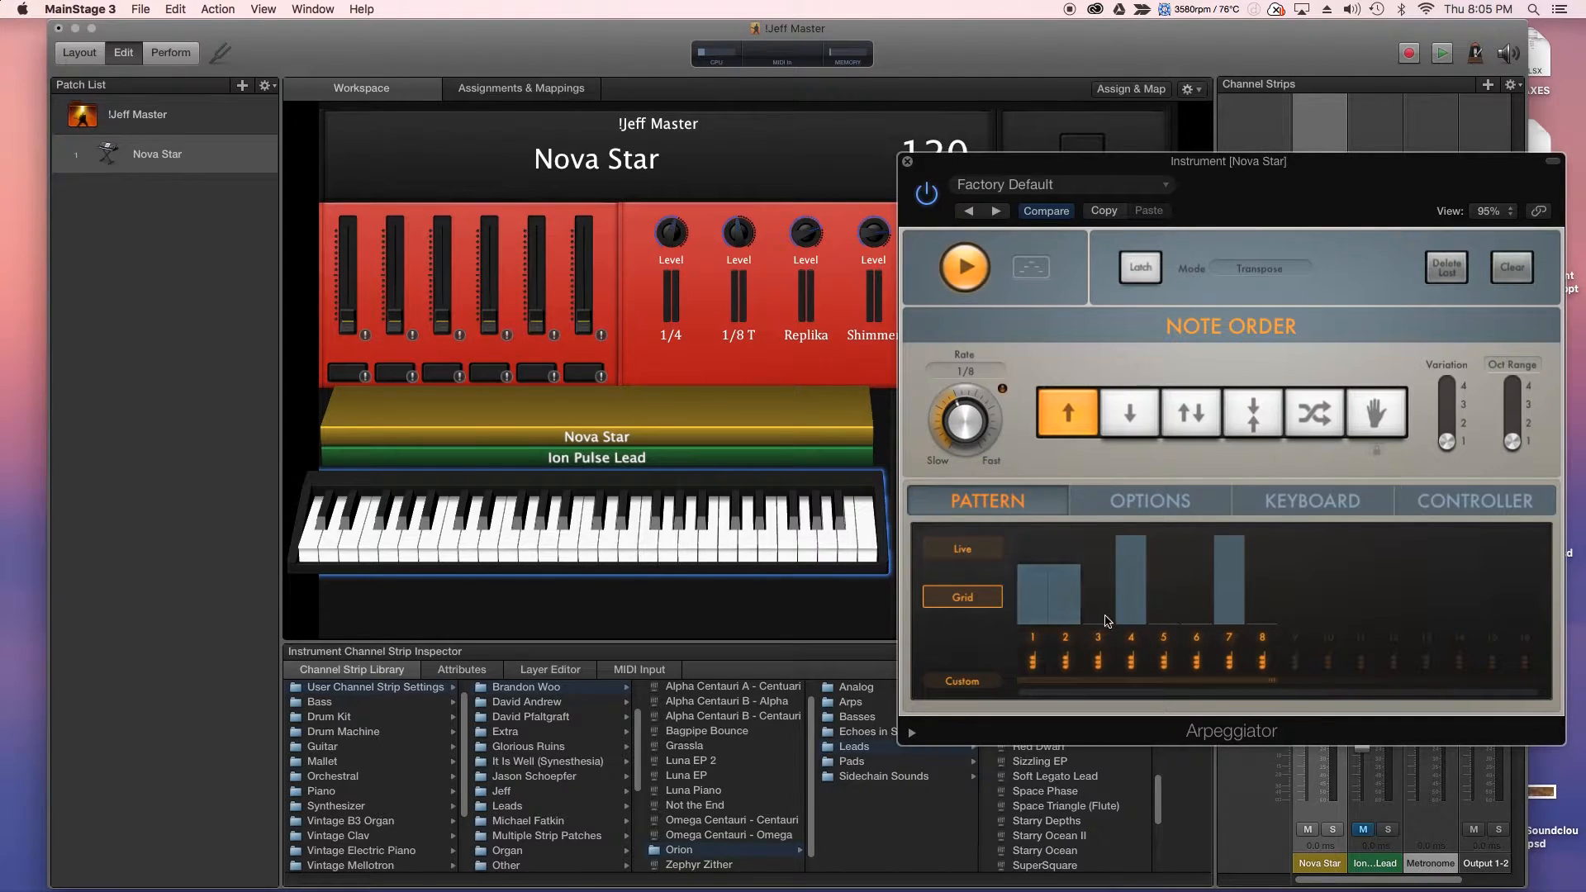
{"action": "left_click", "coordinate": [1164, 613]}
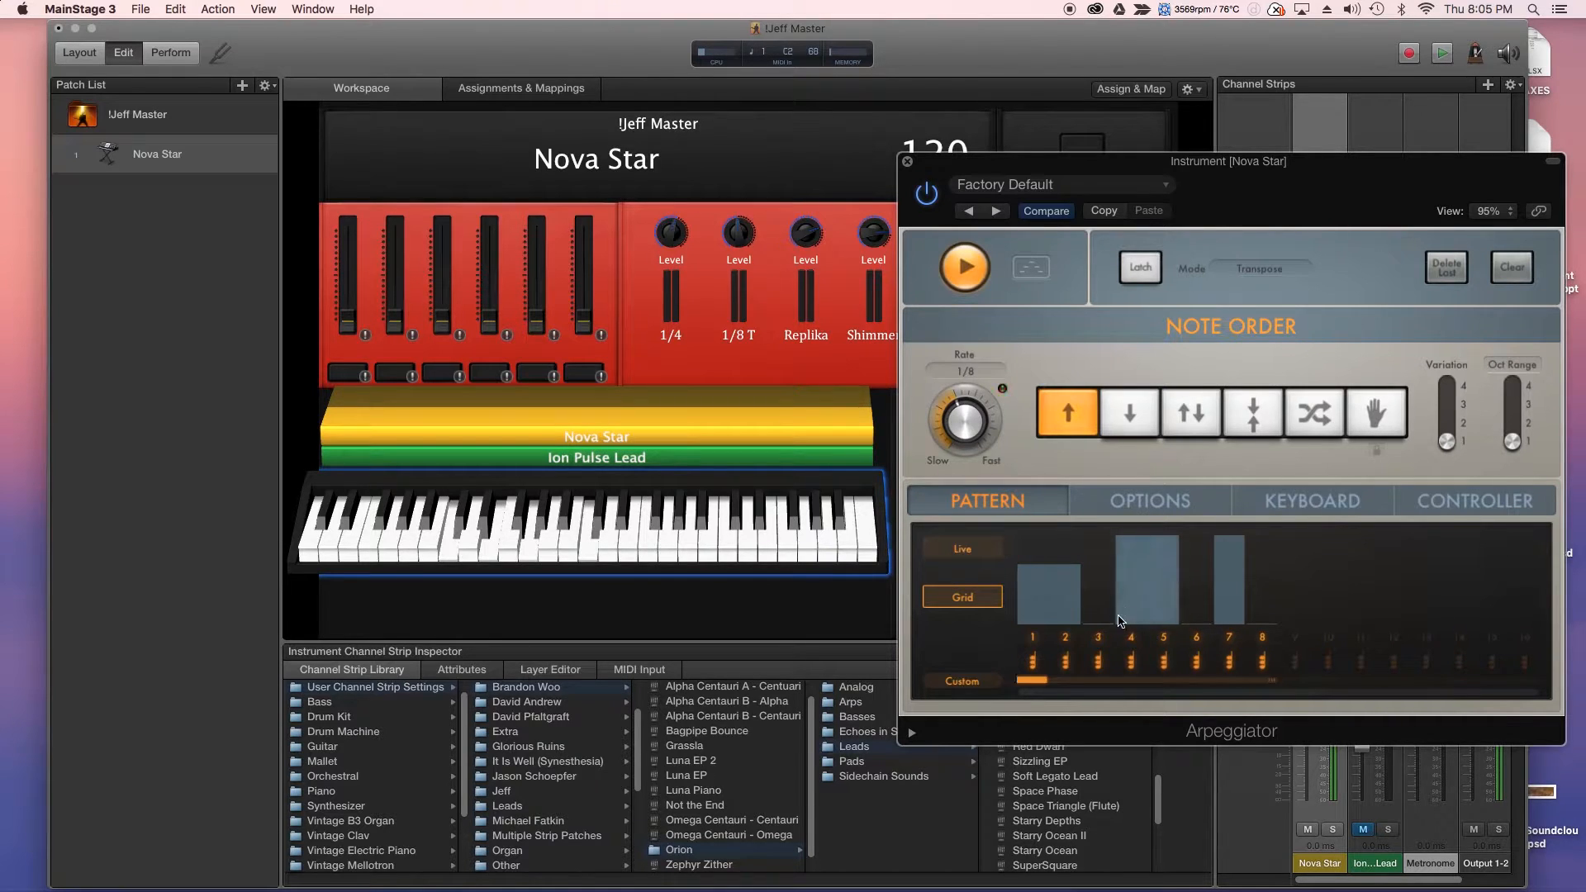
{"action": "left_click", "coordinate": [1055, 663]}
{"action": "left_click_drag", "start_coordinate": [1054, 665], "coordinate": [1285, 663]}
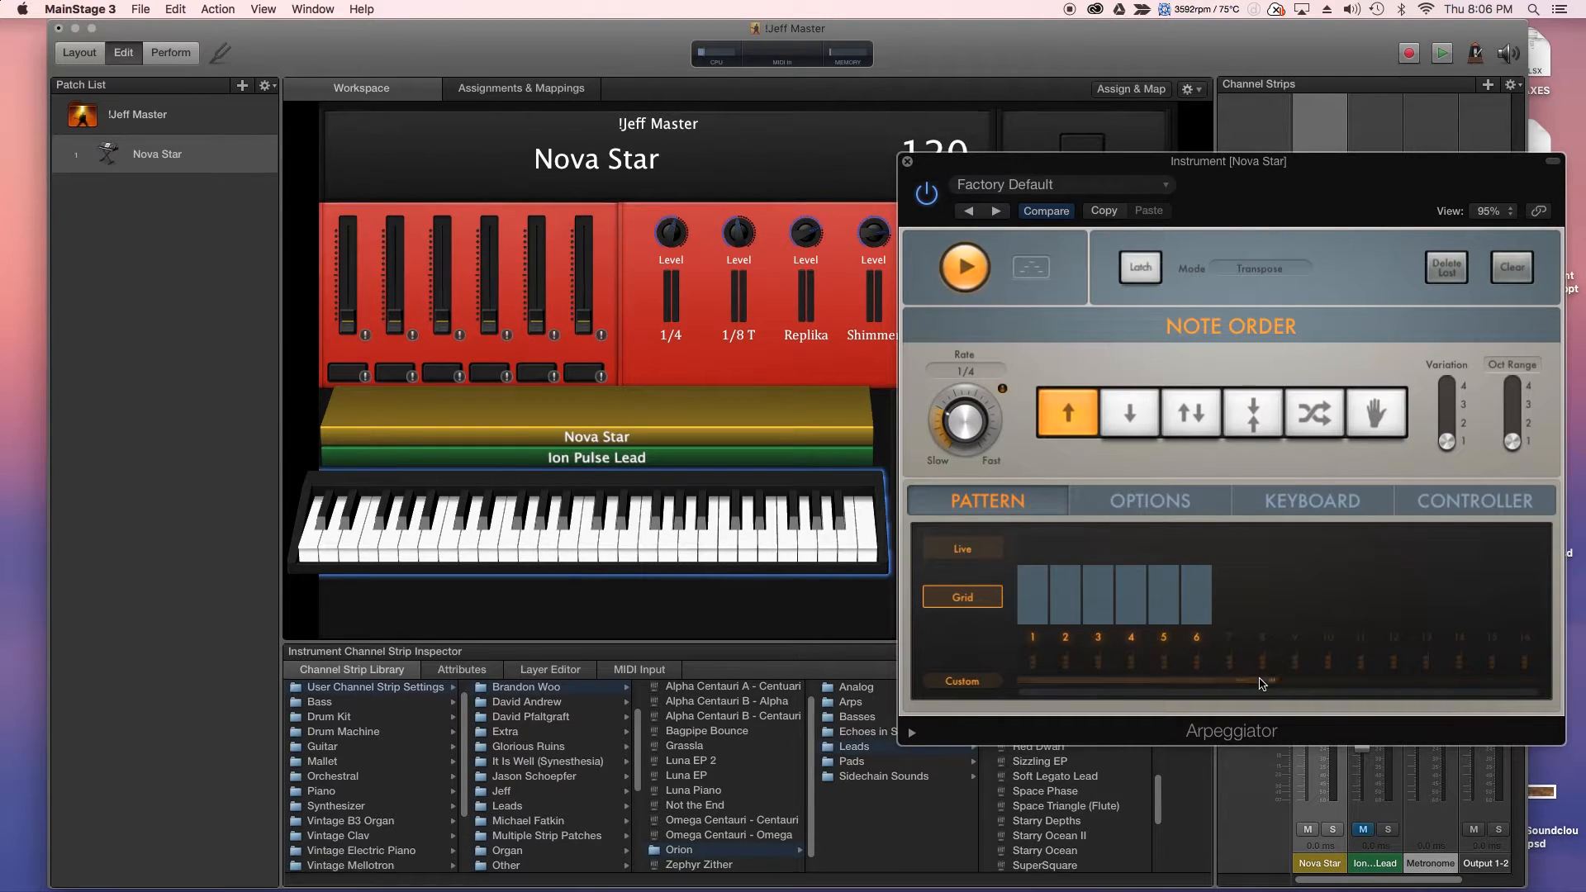
- Shorten the grid pattern to four steps with softer velocities on steps 2–4
{"action": "left_click_drag", "start_coordinate": [1204, 637], "coordinate": [1143, 641]}
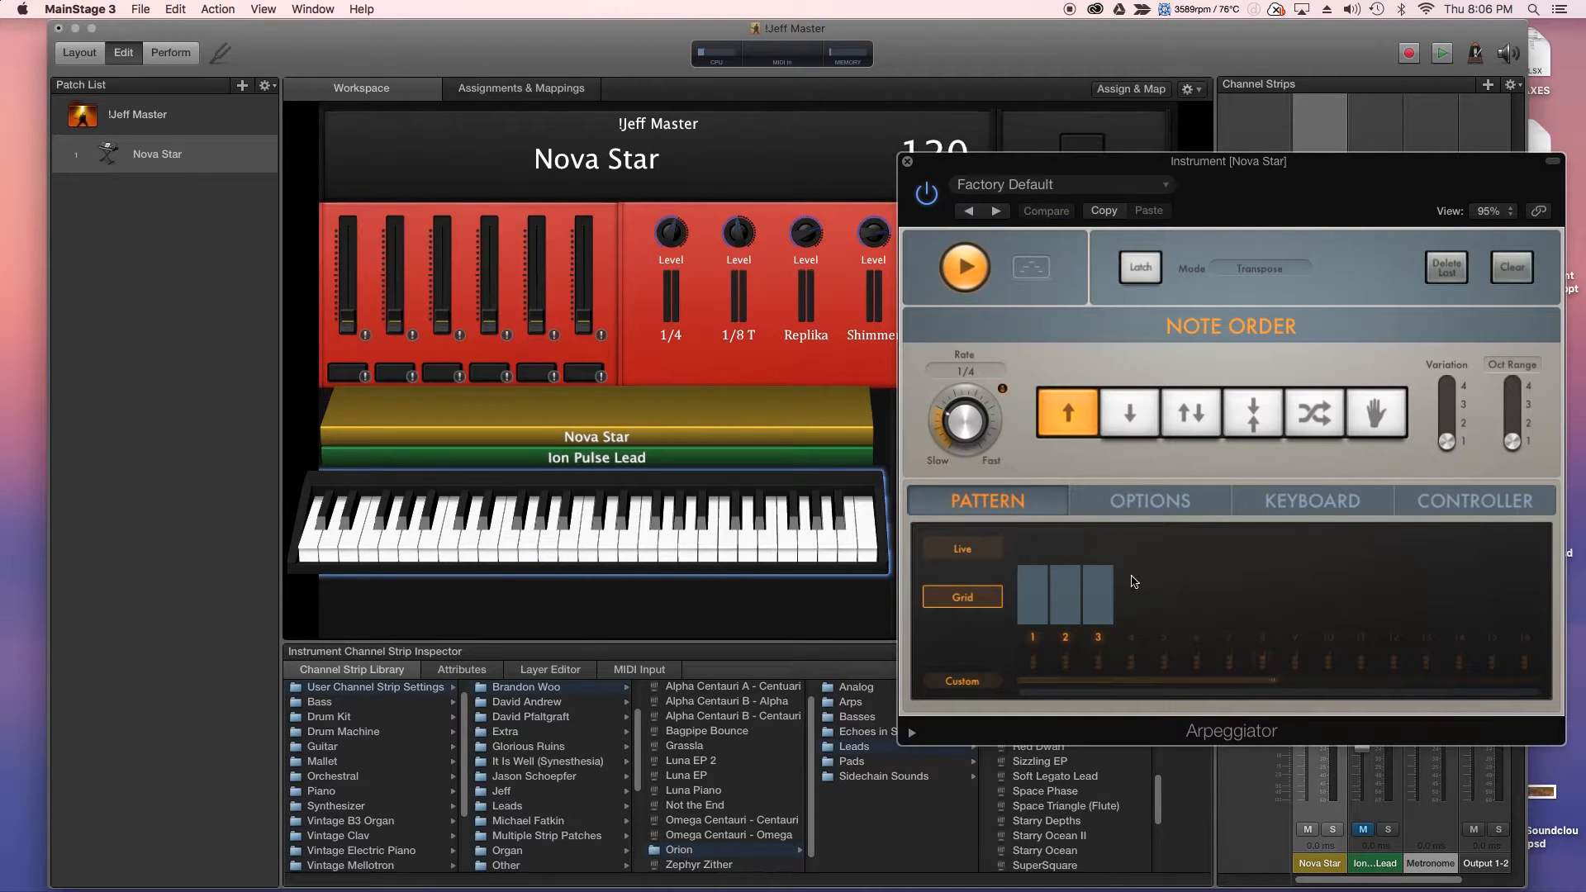
{"action": "mouse_move", "coordinate": [1131, 570]}
{"action": "left_mouse_down"}
{"action": "mouse_move", "coordinate": [1084, 646]}
{"action": "mouse_move", "coordinate": [1067, 628]}
{"action": "left_mouse_up"}
{"action": "left_click", "coordinate": [1131, 502]}
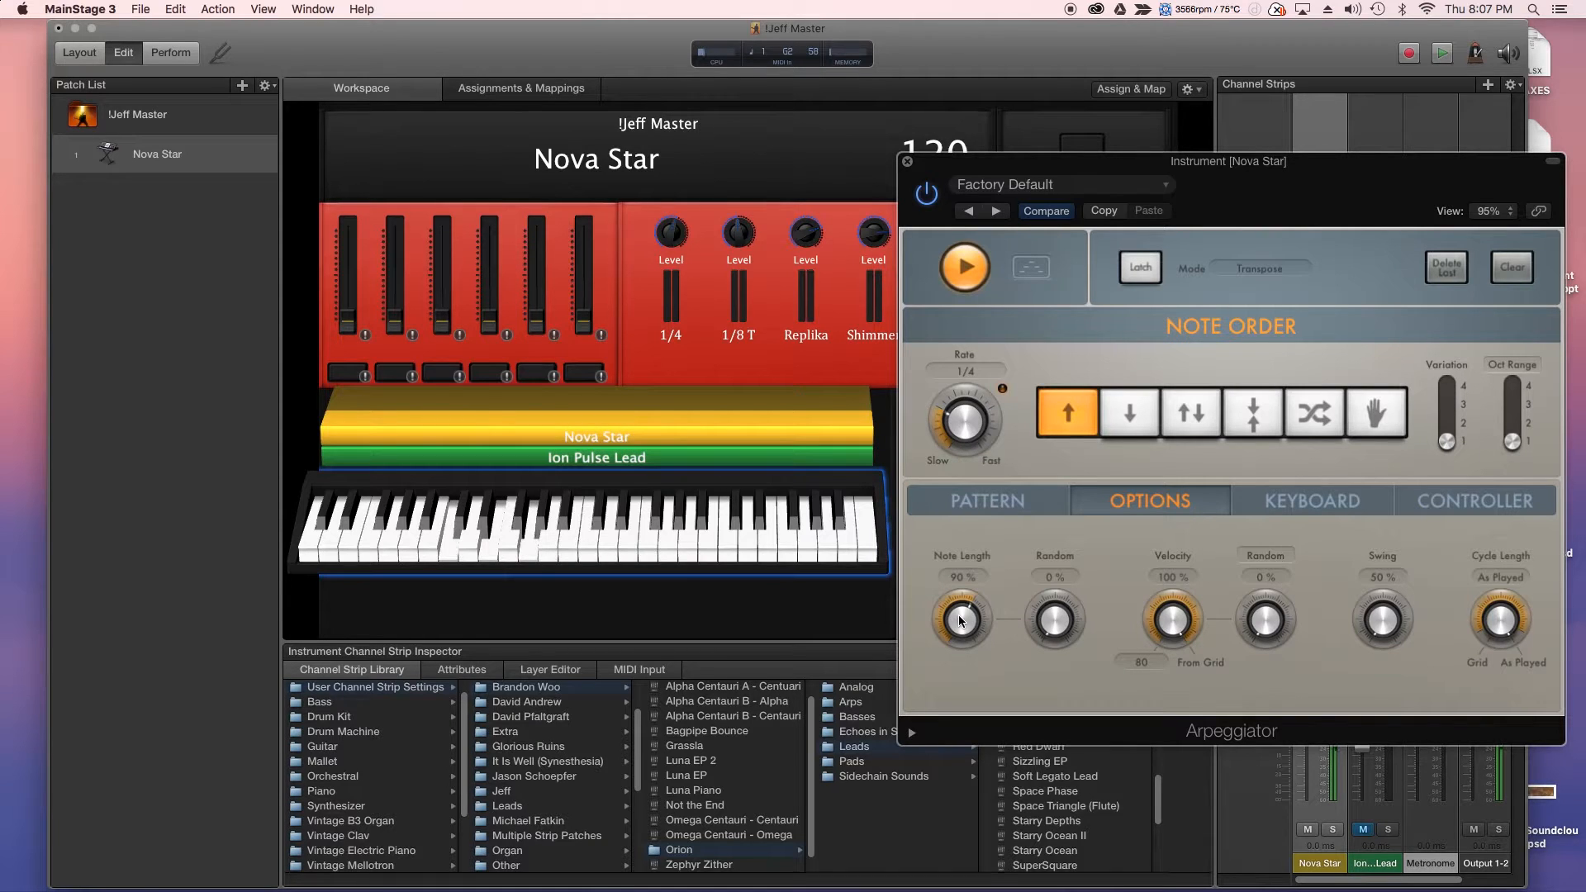
- Set the arpeggio Rate to 1/8 and the Note Length to 68 %
{"action": "left_click_drag", "start_coordinate": [971, 409], "coordinate": [968, 390]}
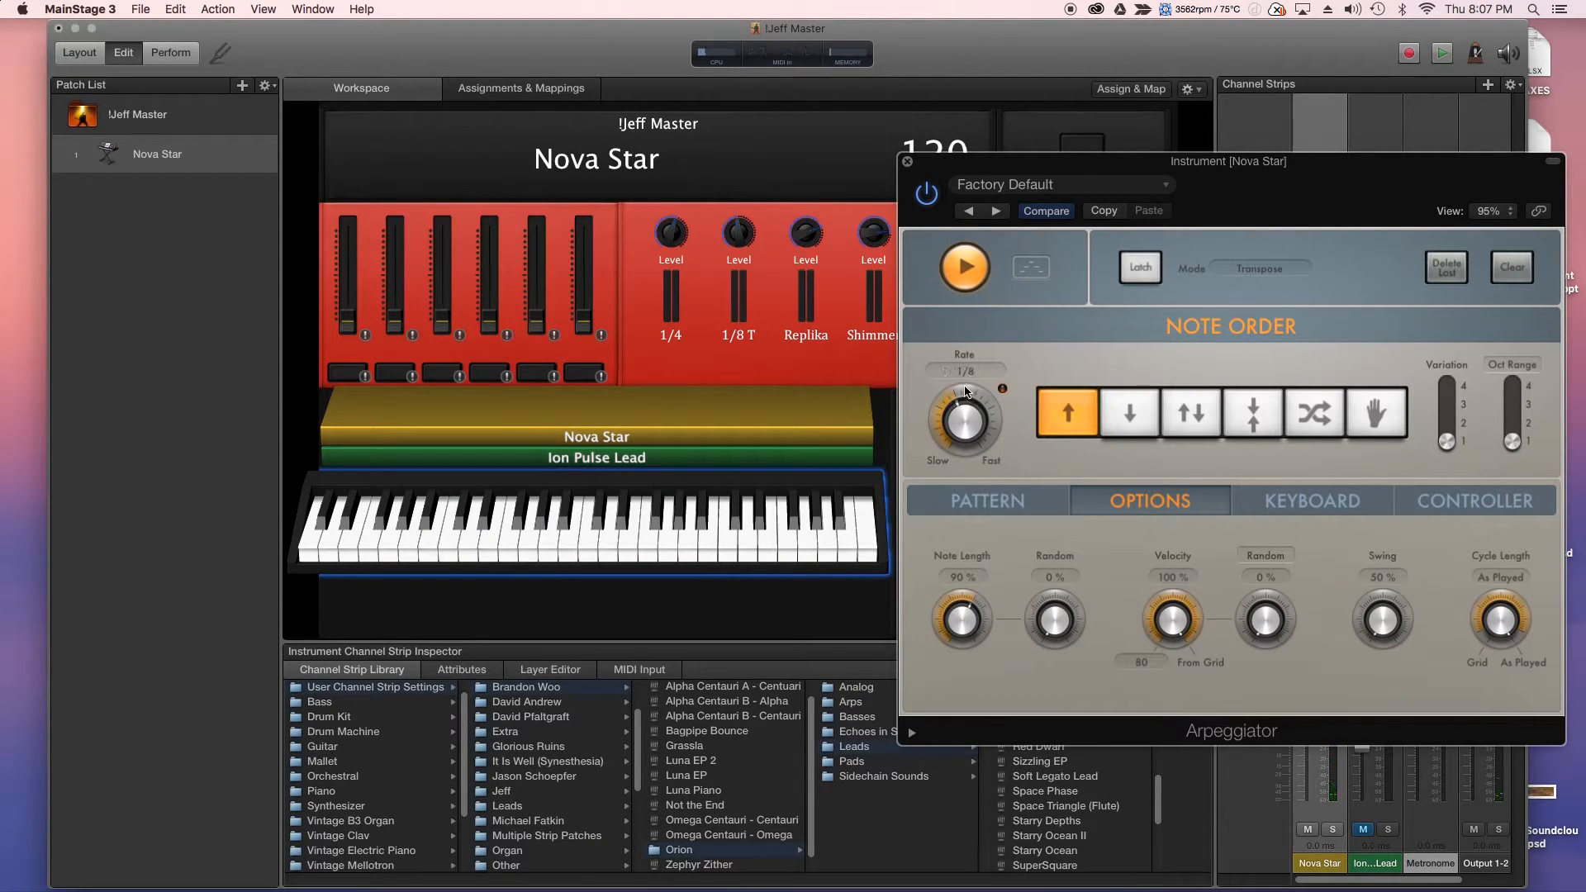
{"action": "left_click_drag", "start_coordinate": [967, 619], "coordinate": [963, 743]}
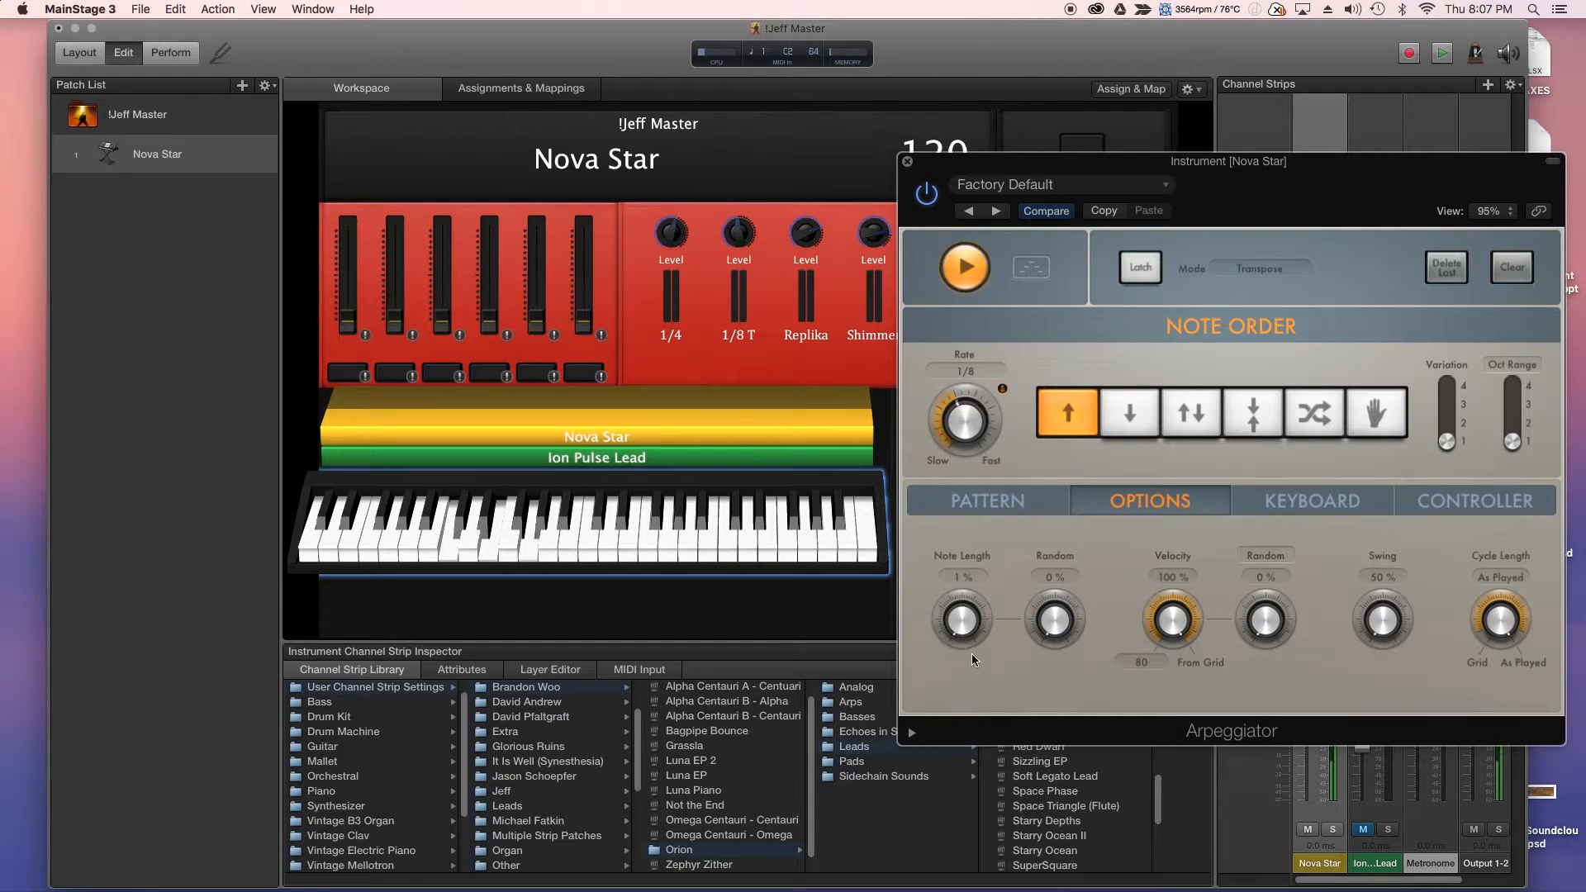
{"action": "left_click_drag", "start_coordinate": [970, 632], "coordinate": [935, 480]}
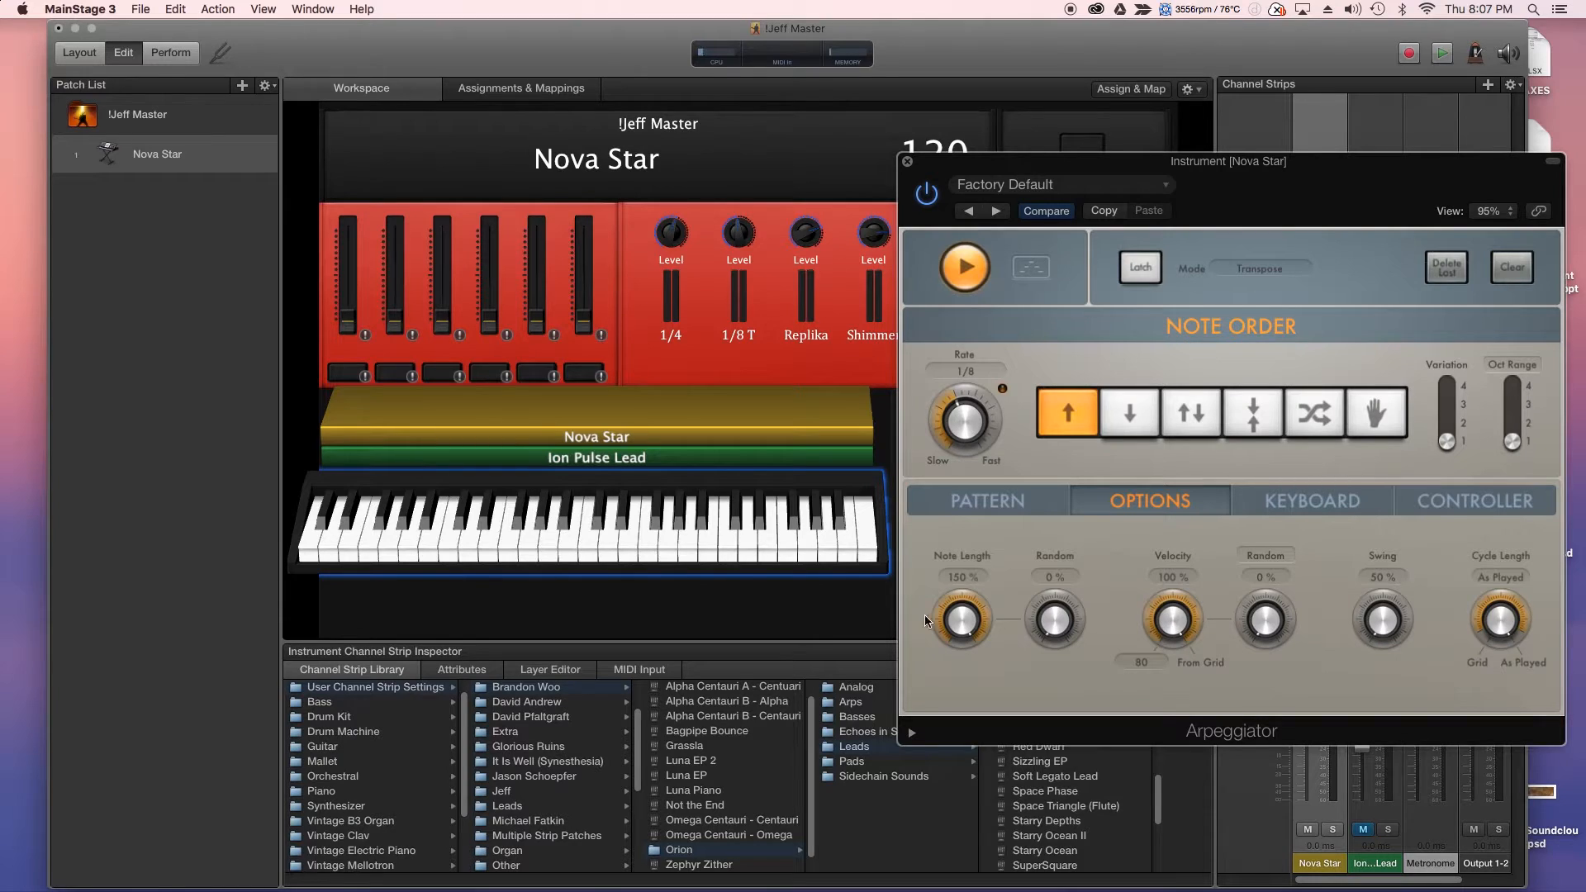
{"action": "left_click_drag", "start_coordinate": [979, 620], "coordinate": [989, 698]}
- Try lowering the Velocity knob, leave it at 100 %, and return to the Pattern grid
{"action": "left_click", "coordinate": [1003, 496]}
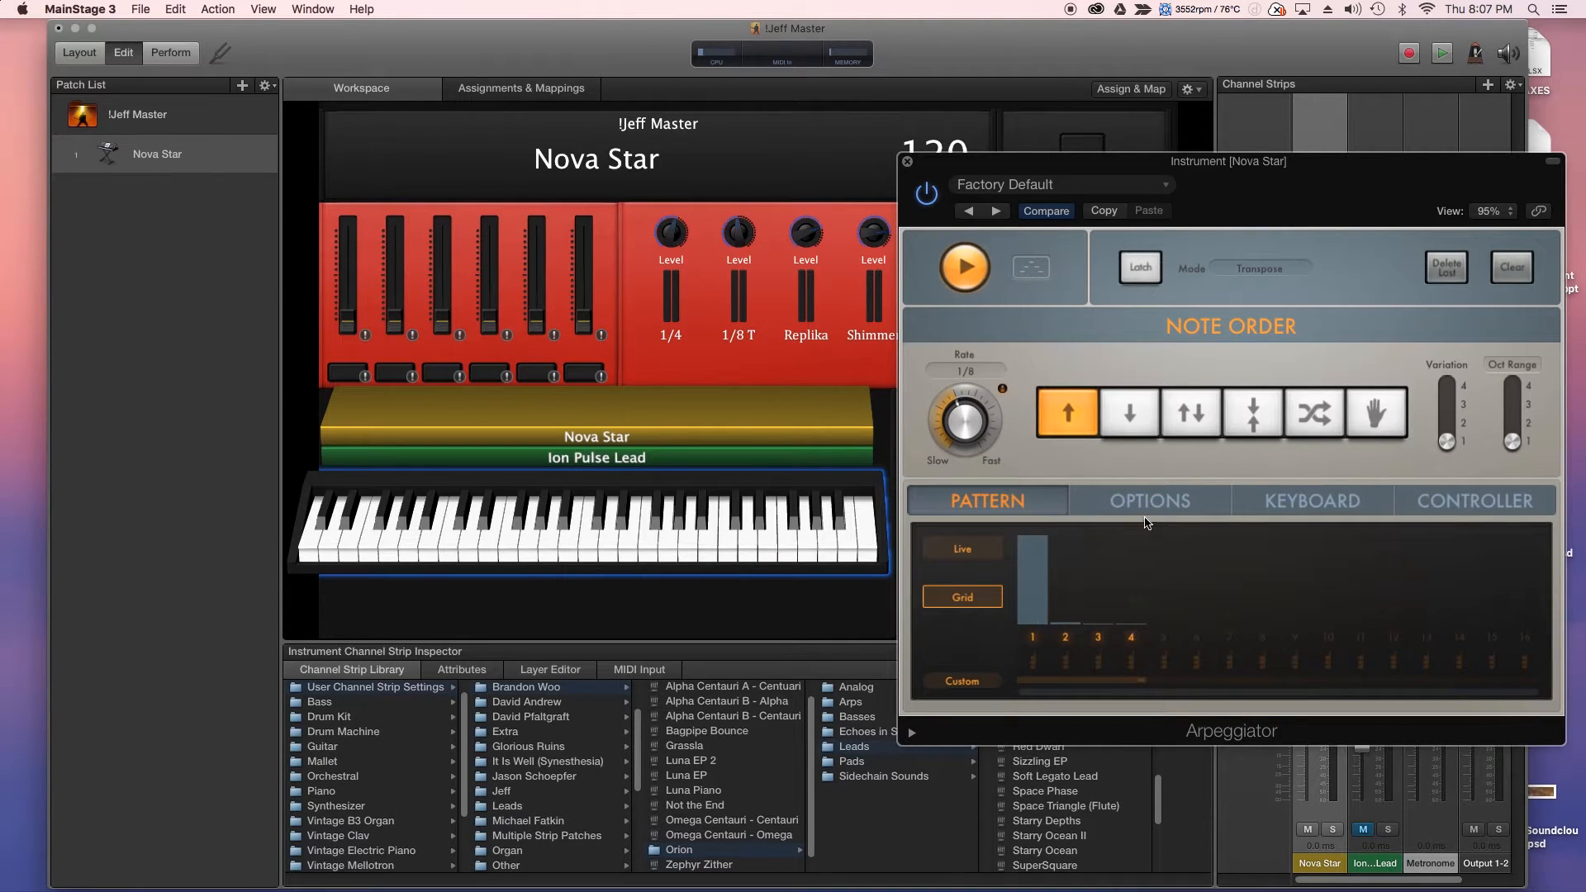
{"action": "left_click", "coordinate": [1146, 522]}
{"action": "left_click_drag", "start_coordinate": [1171, 621], "coordinate": [1207, 774]}
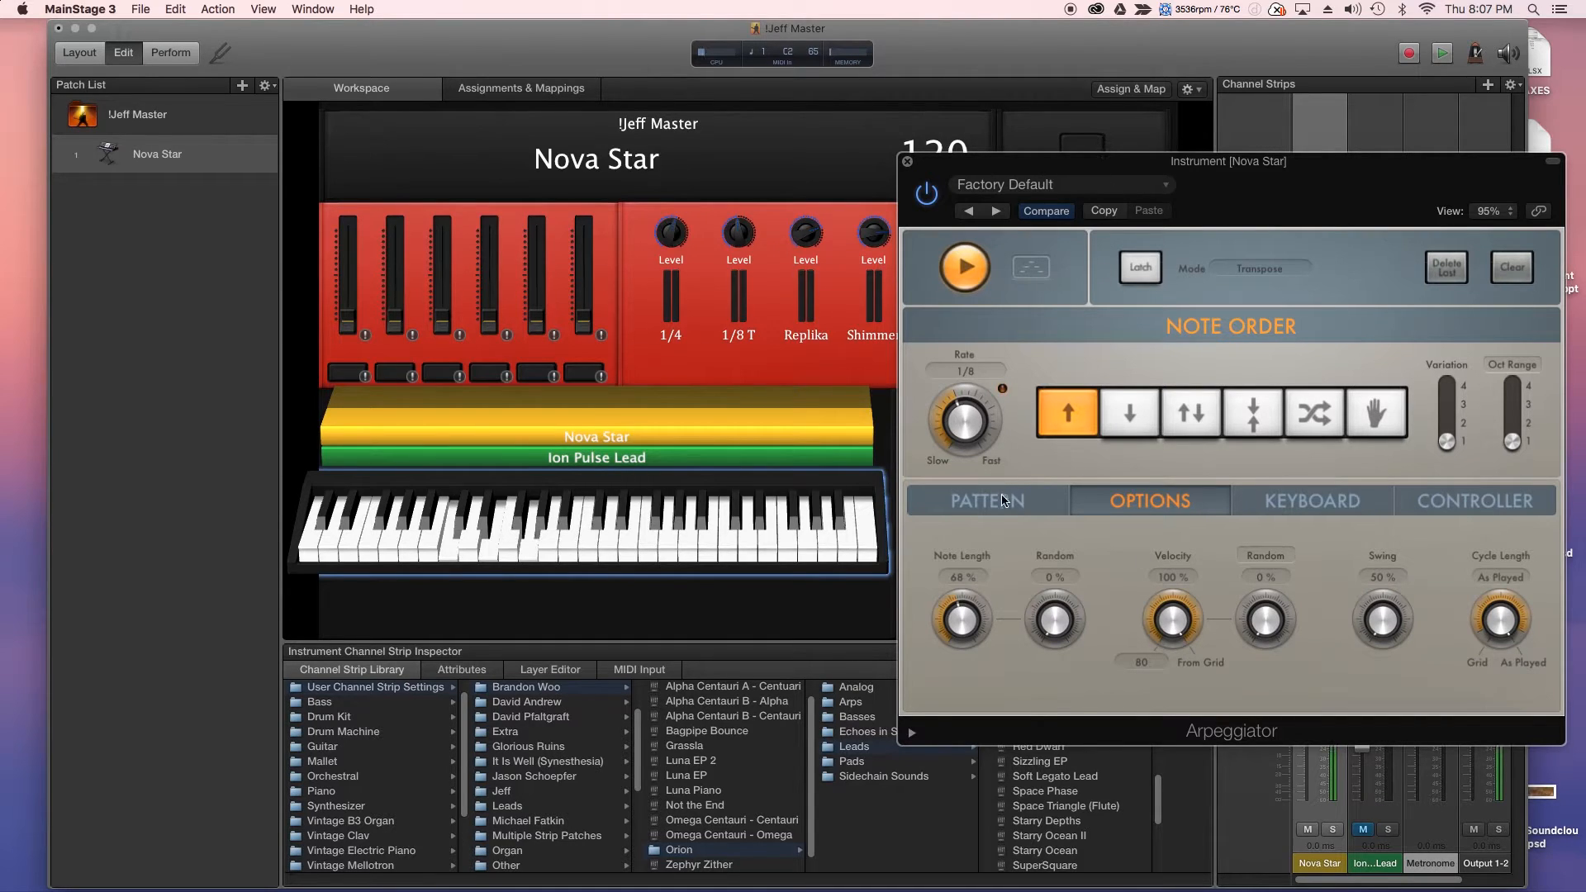
{"action": "left_click", "coordinate": [1030, 507]}
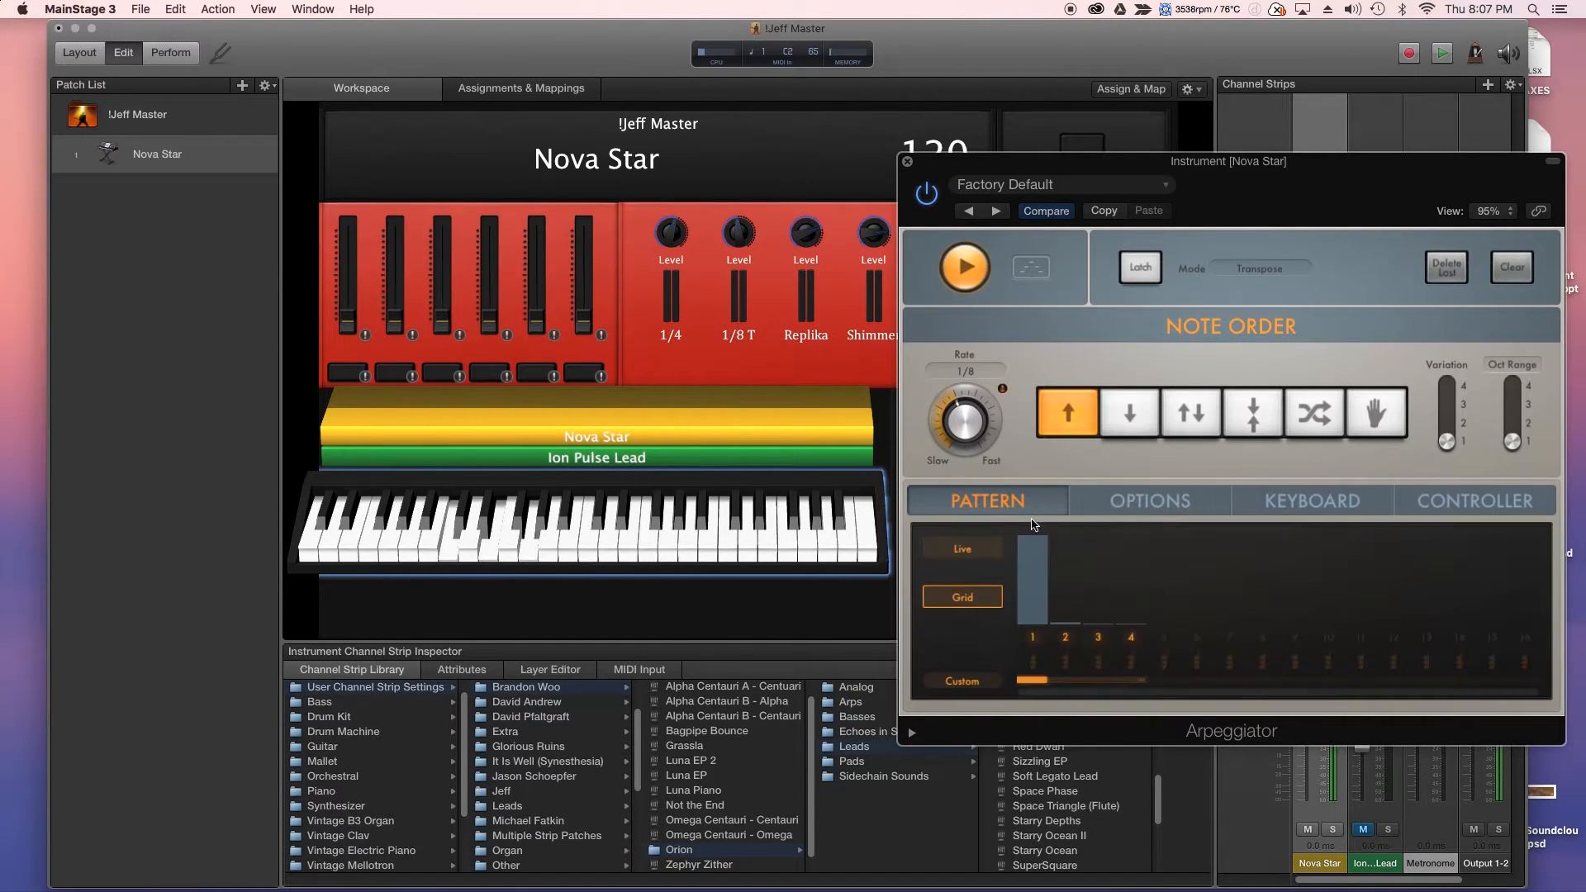
{"action": "left_click", "coordinate": [1117, 505]}
{"action": "left_click_drag", "start_coordinate": [1180, 573], "coordinate": [1165, 545]}
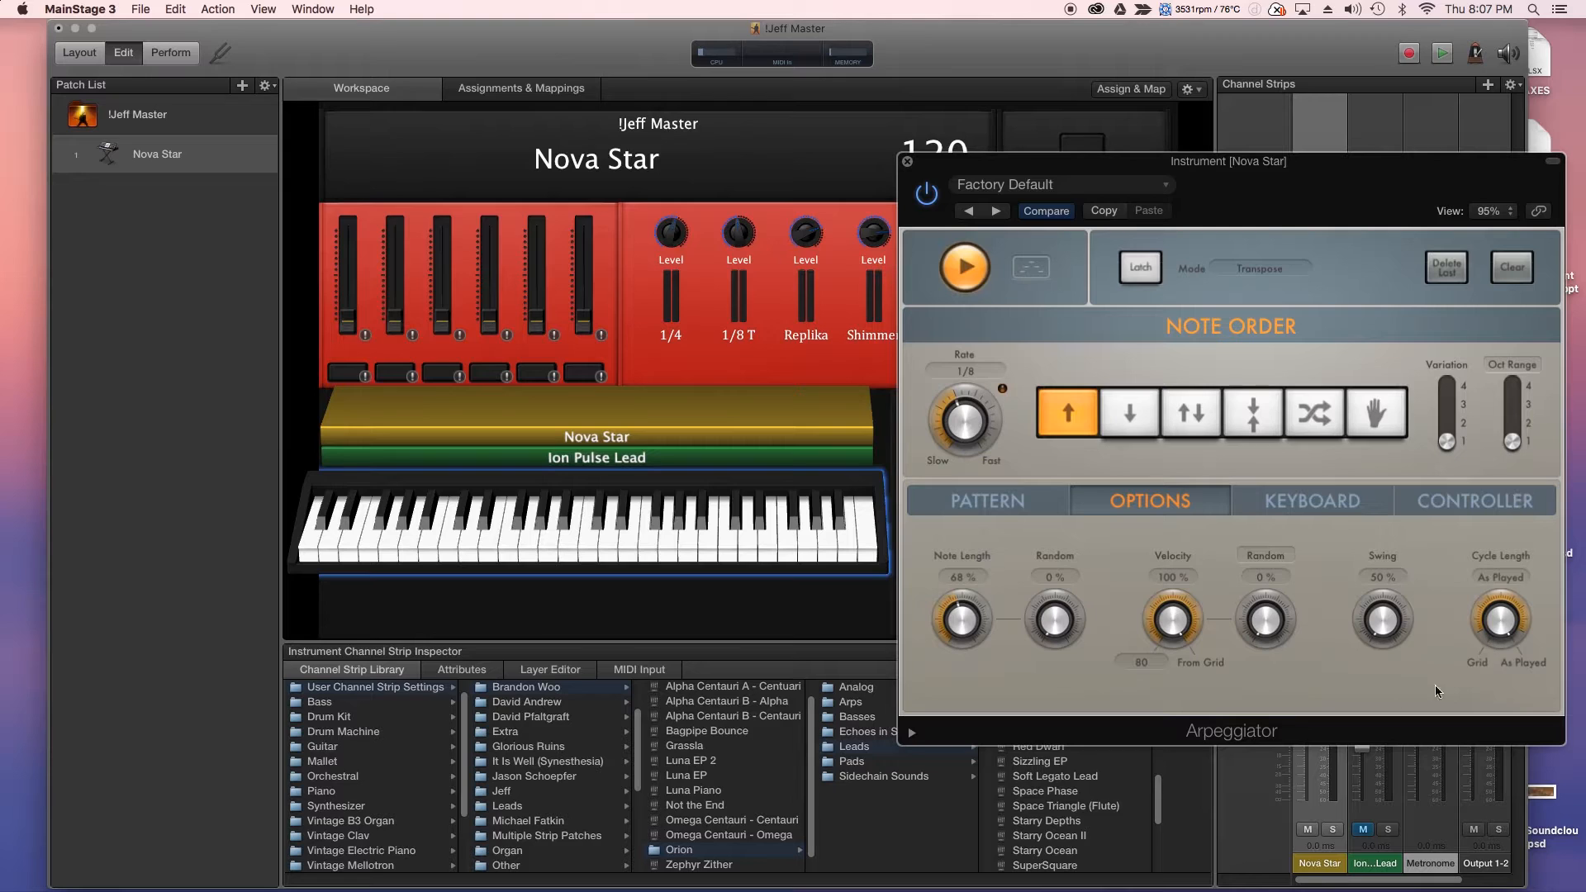
{"action": "left_click", "coordinate": [1016, 506]}
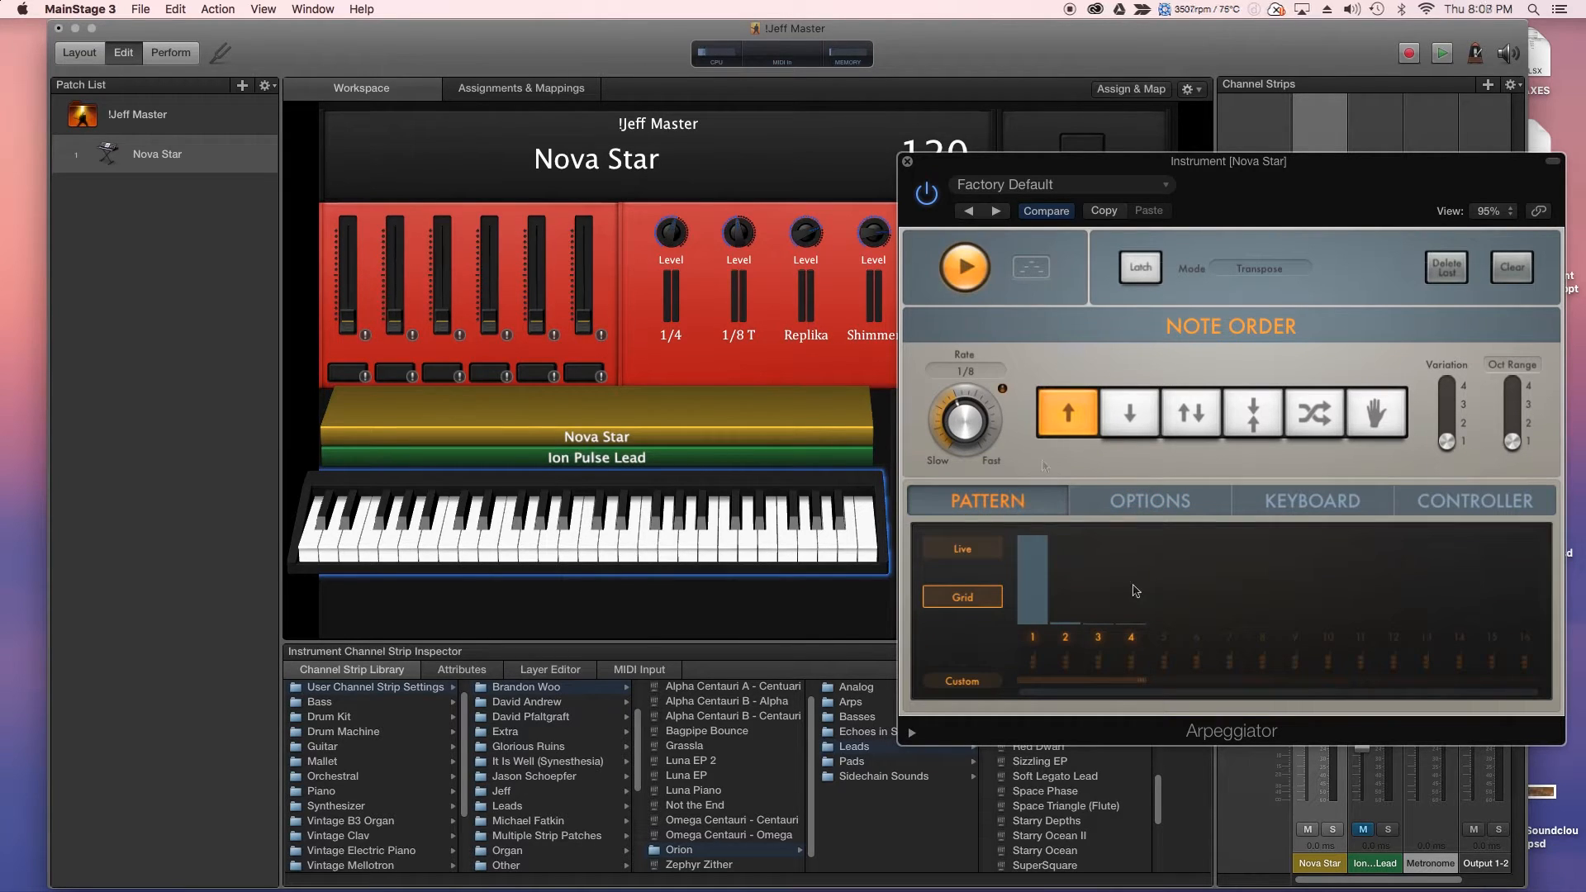
- Move the Arpeggiator window left, then open and close Nova Star's Echo effect (1/8 time, 78% wet)
{"action": "left_click_drag", "start_coordinate": [1306, 207], "coordinate": [904, 205]}
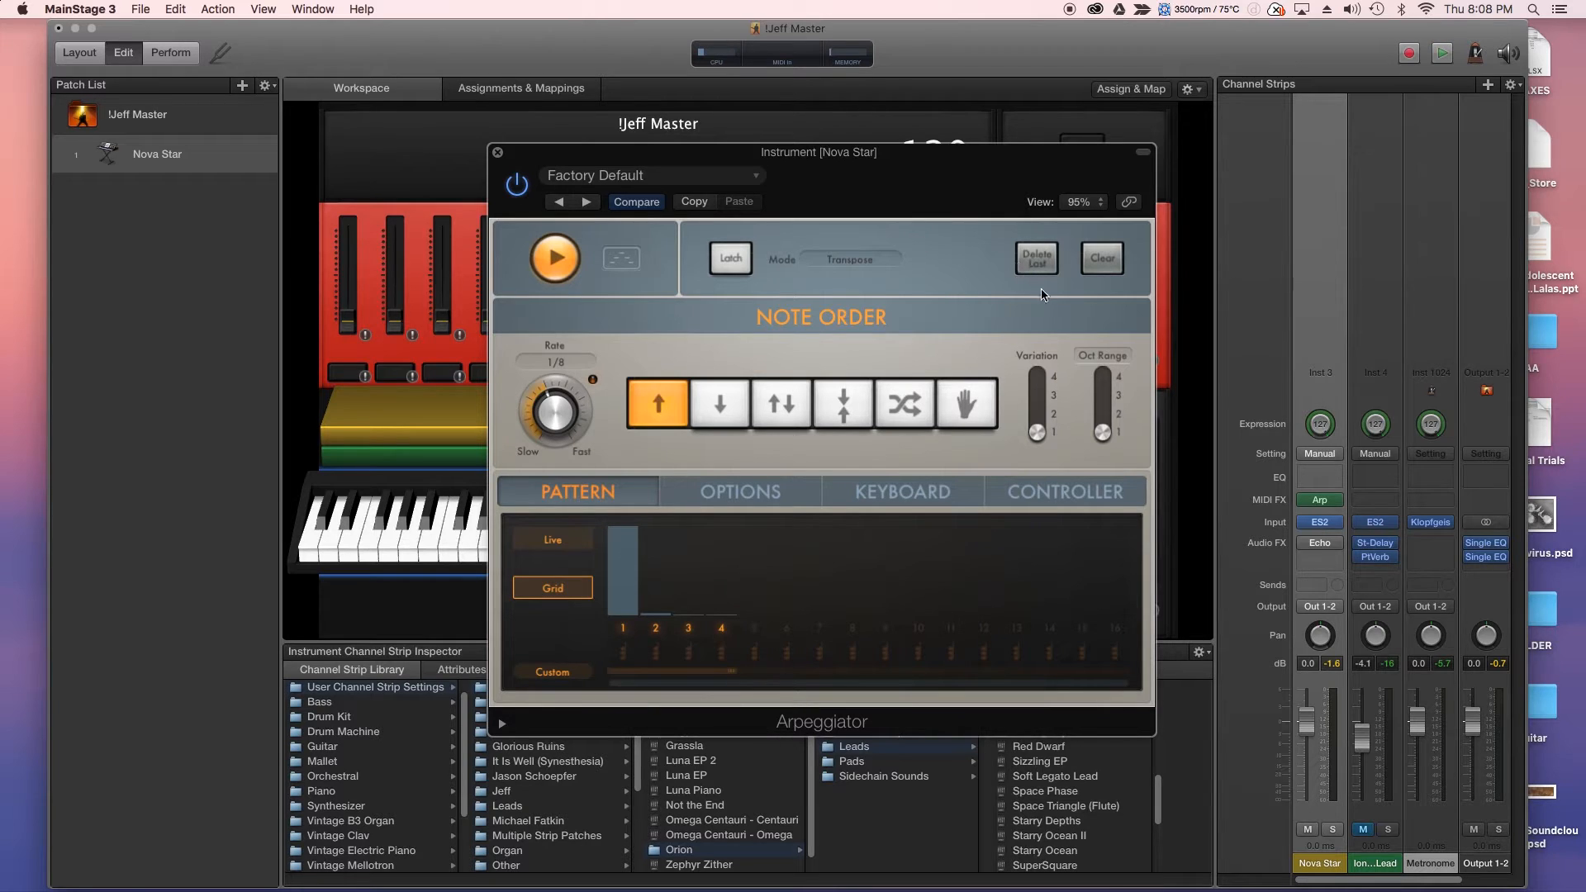
{"action": "mouse_move", "coordinate": [1323, 549]}
{"action": "left_click", "coordinate": [1321, 546]}
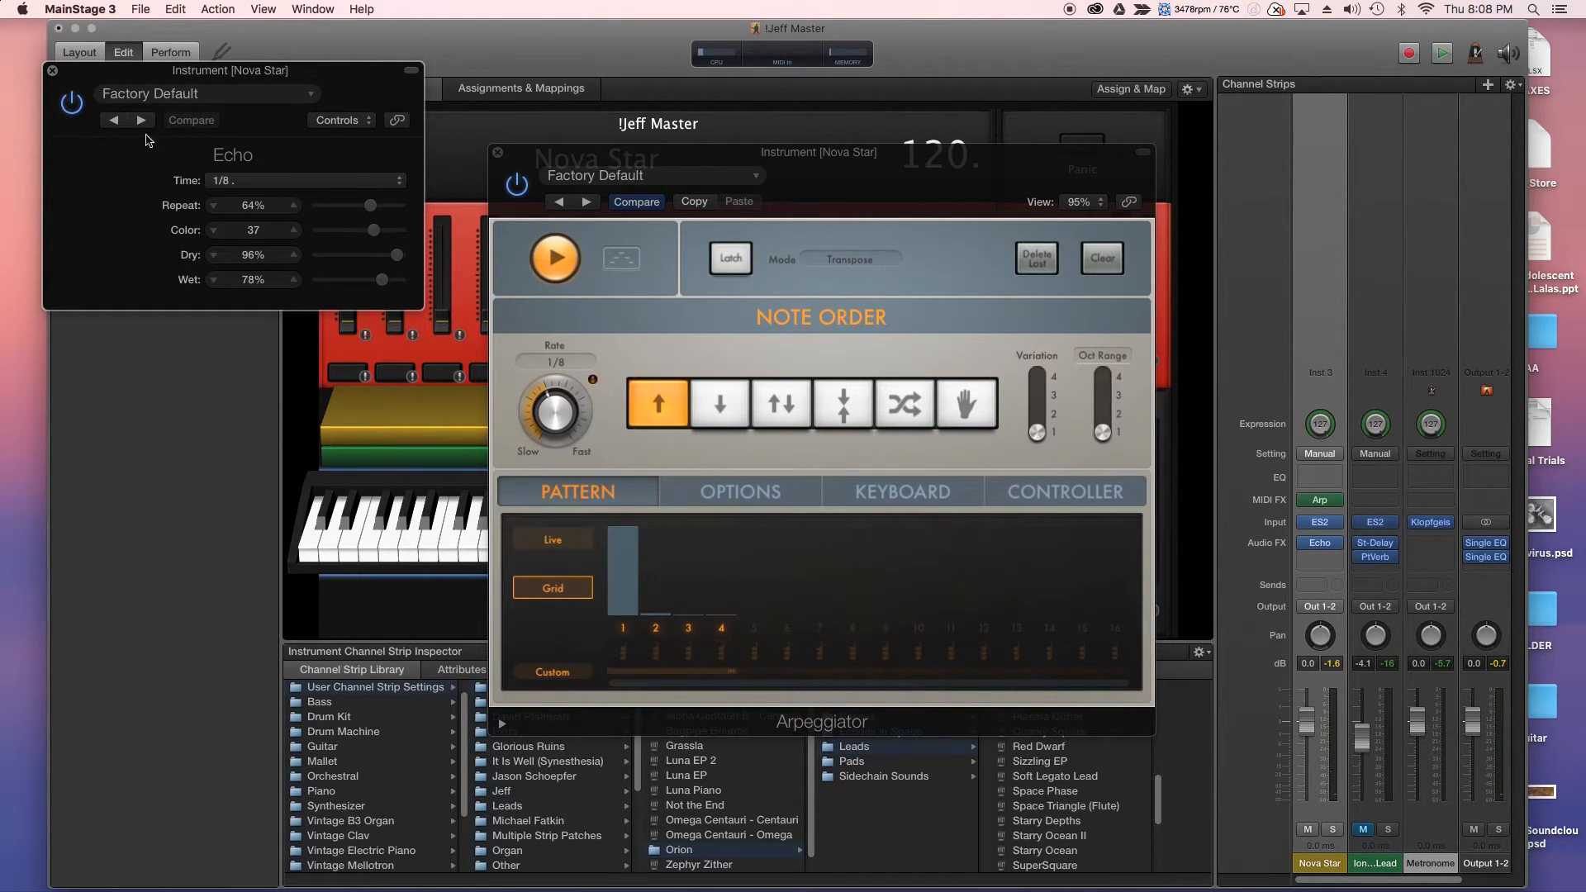
{"action": "left_click", "coordinate": [50, 71]}
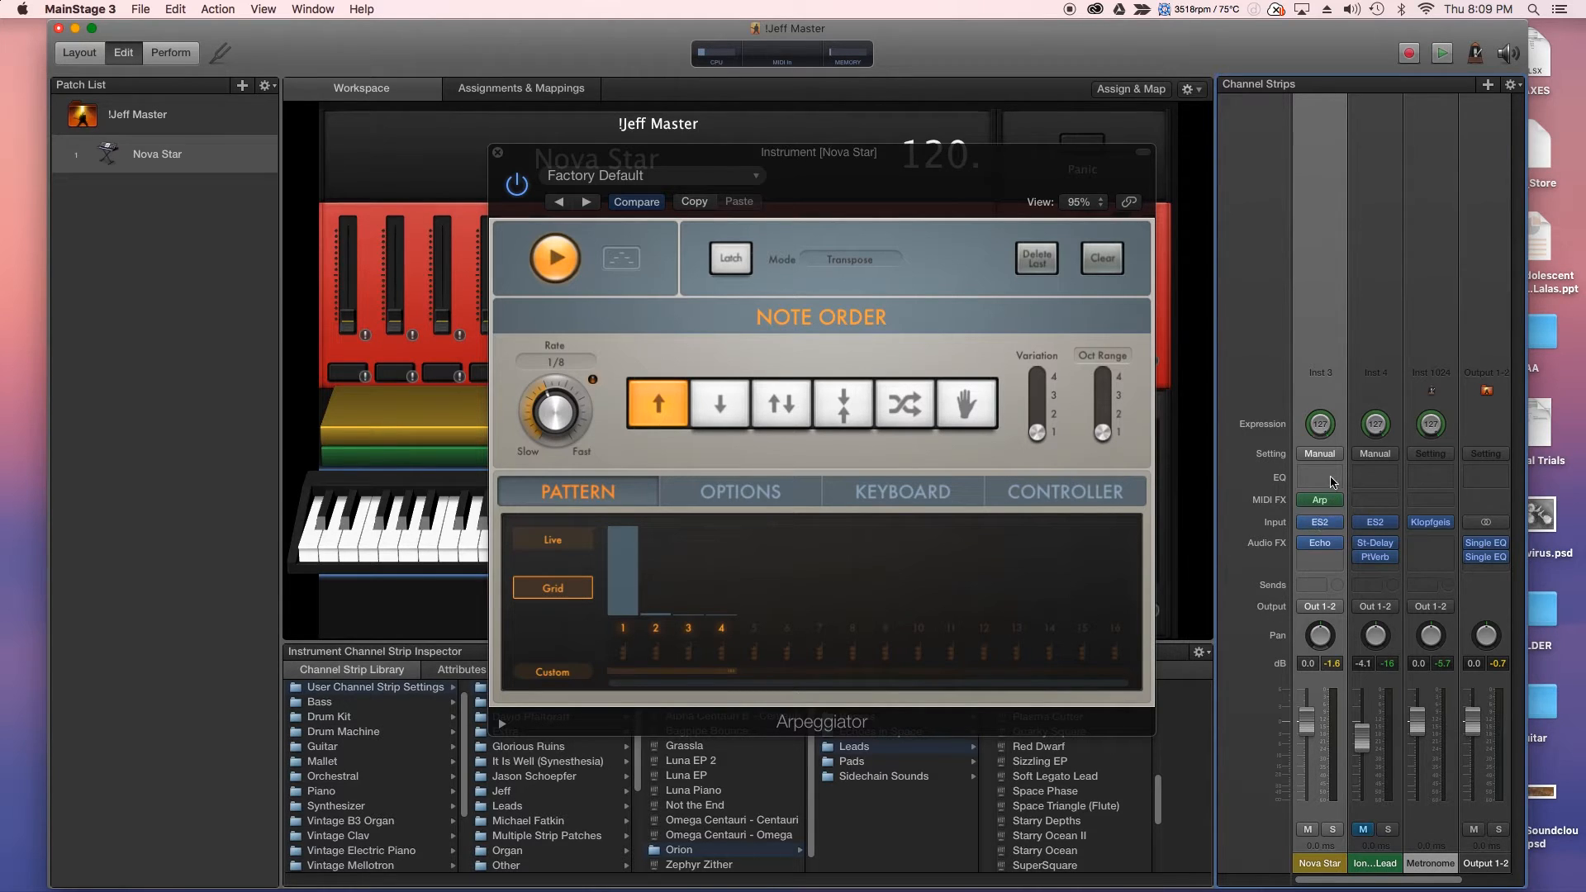
- Add a Chord Trigger MIDI effect to Nova Star and place it above the Arpeggiator
{"action": "left_click", "coordinate": [1327, 506]}
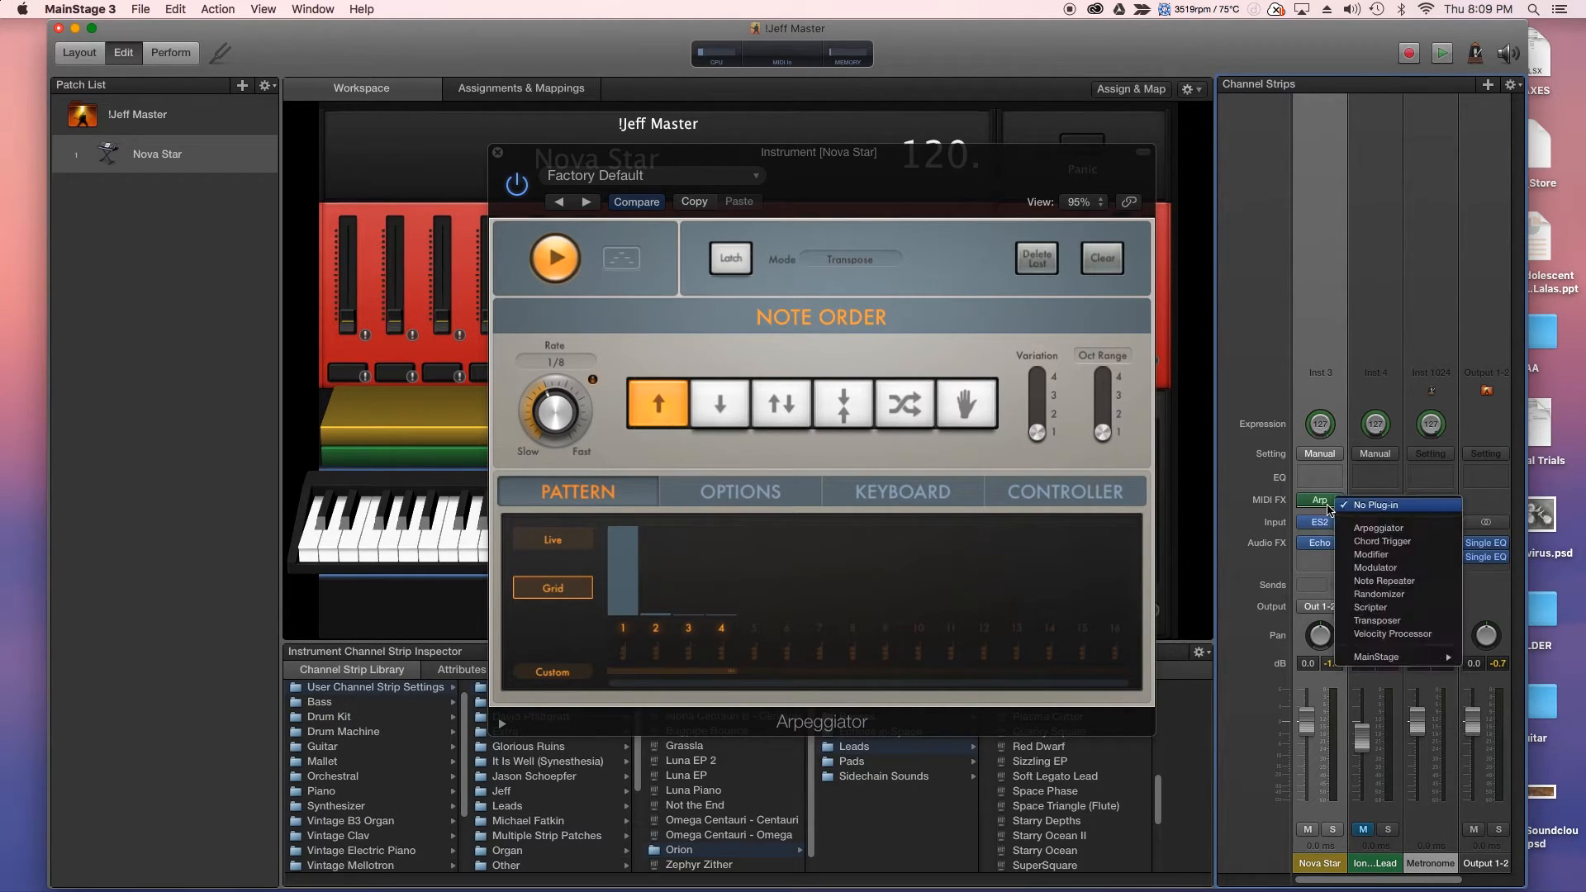
{"action": "left_click", "coordinate": [1385, 542]}
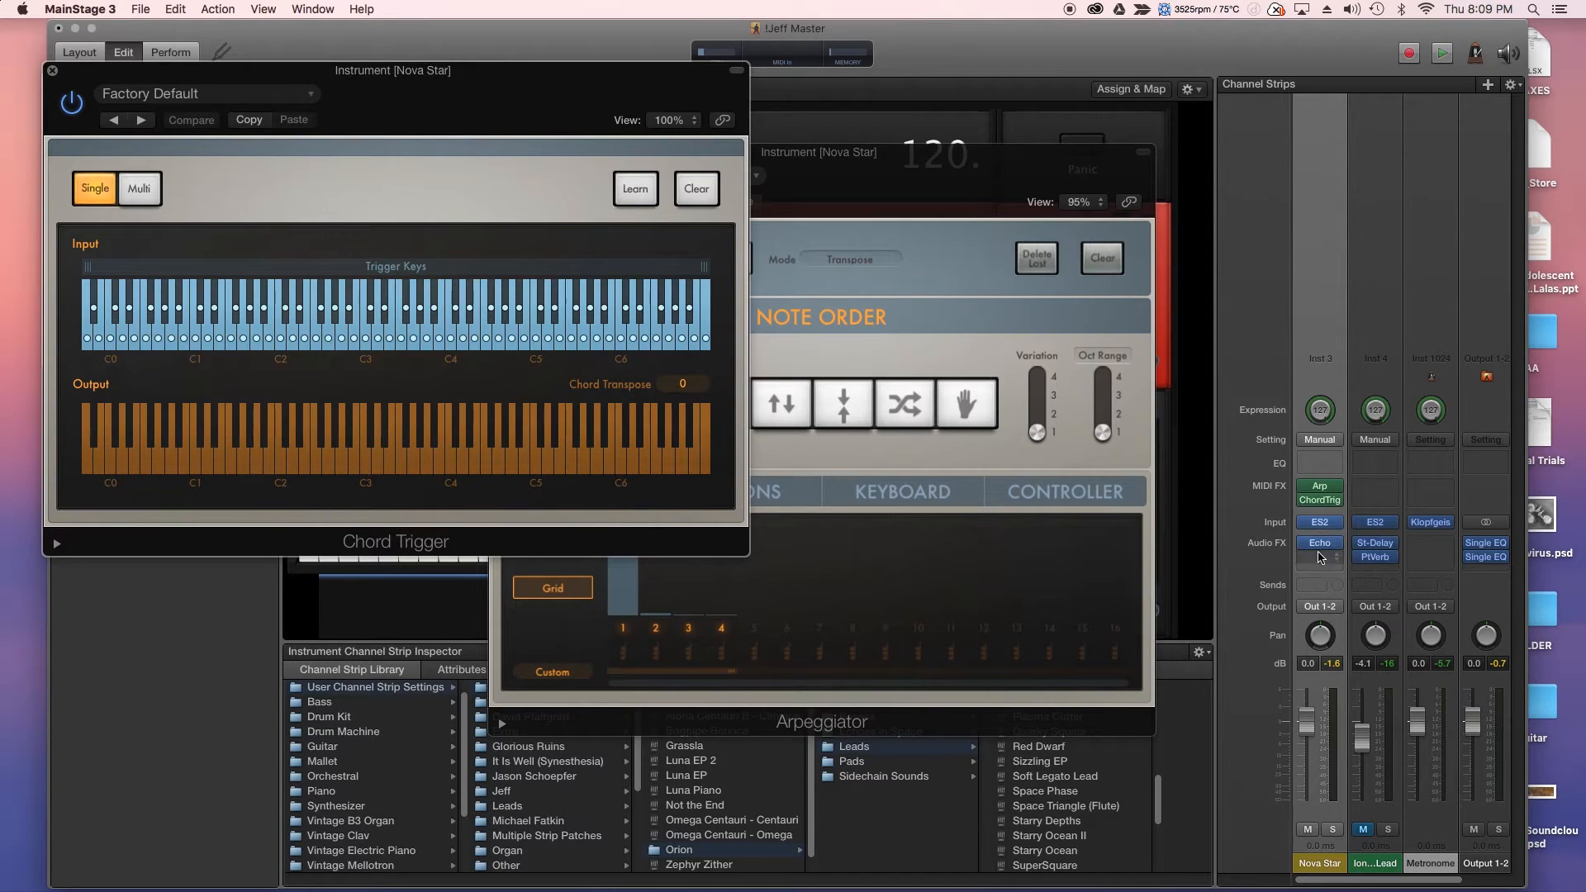
{"action": "left_click_drag", "start_coordinate": [1321, 504], "coordinate": [1319, 484]}
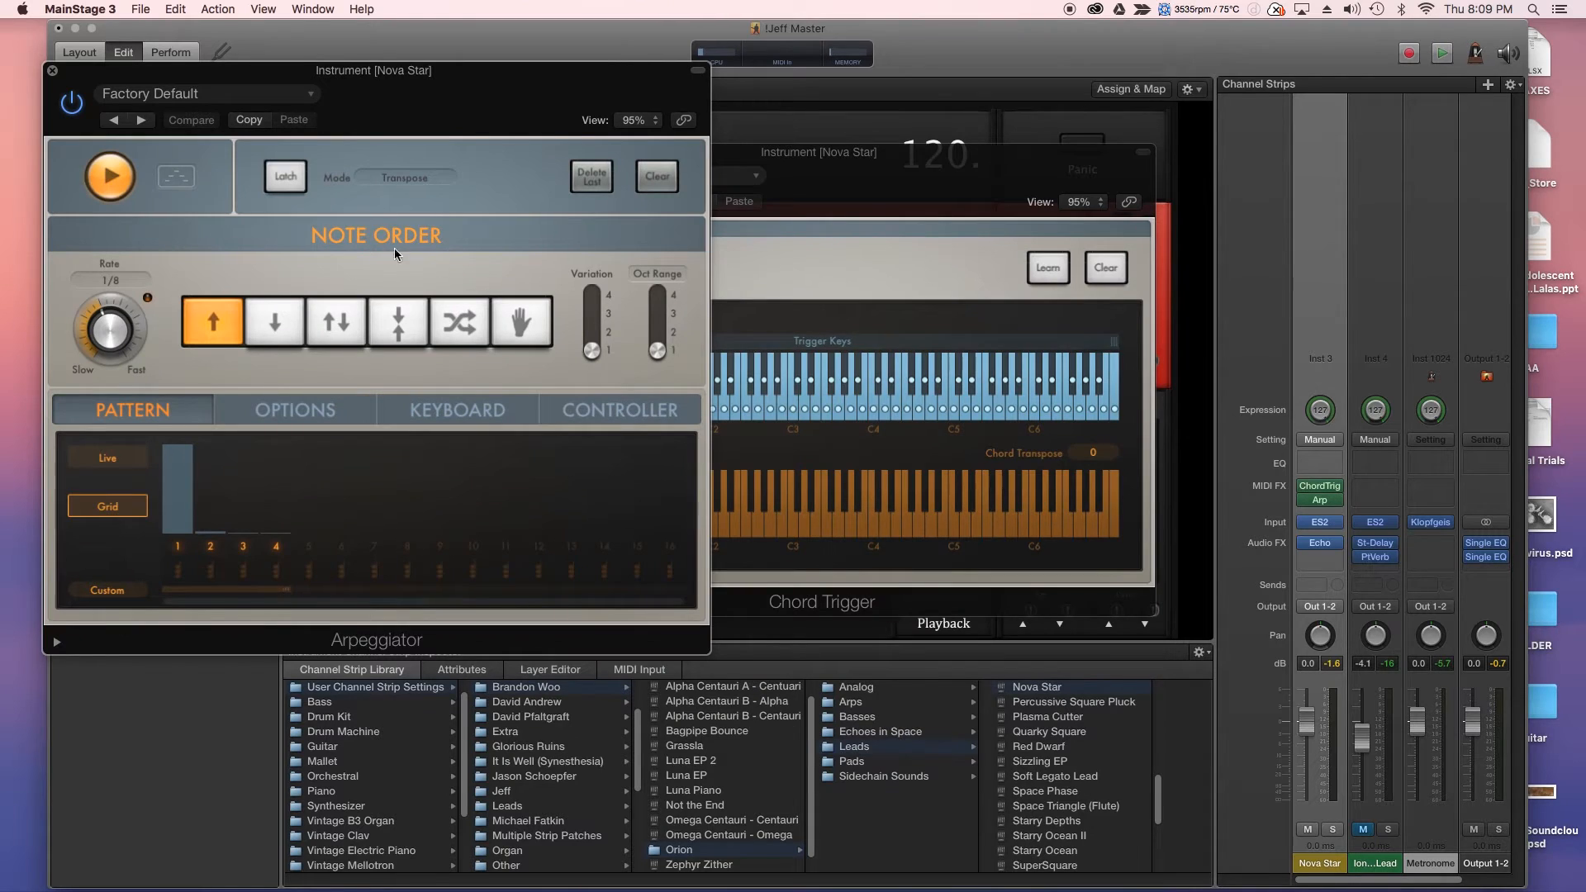
- Toggle the Chord Trigger's Learn button on and off, then bring the Arpeggiator window forward
{"action": "left_click", "coordinate": [815, 165]}
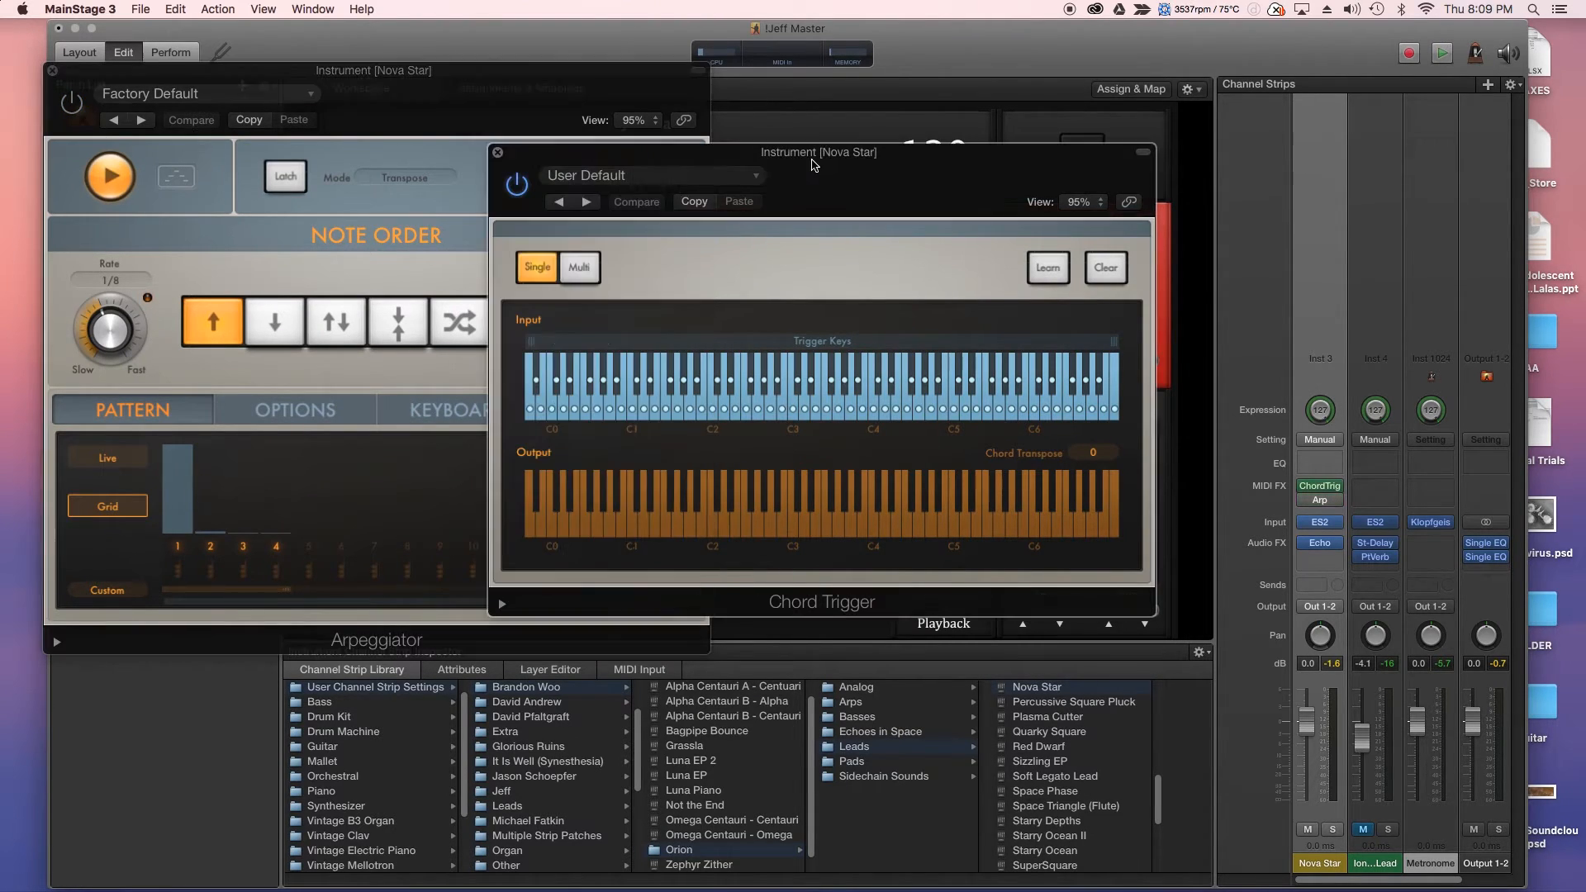
{"action": "left_click", "coordinate": [1049, 267]}
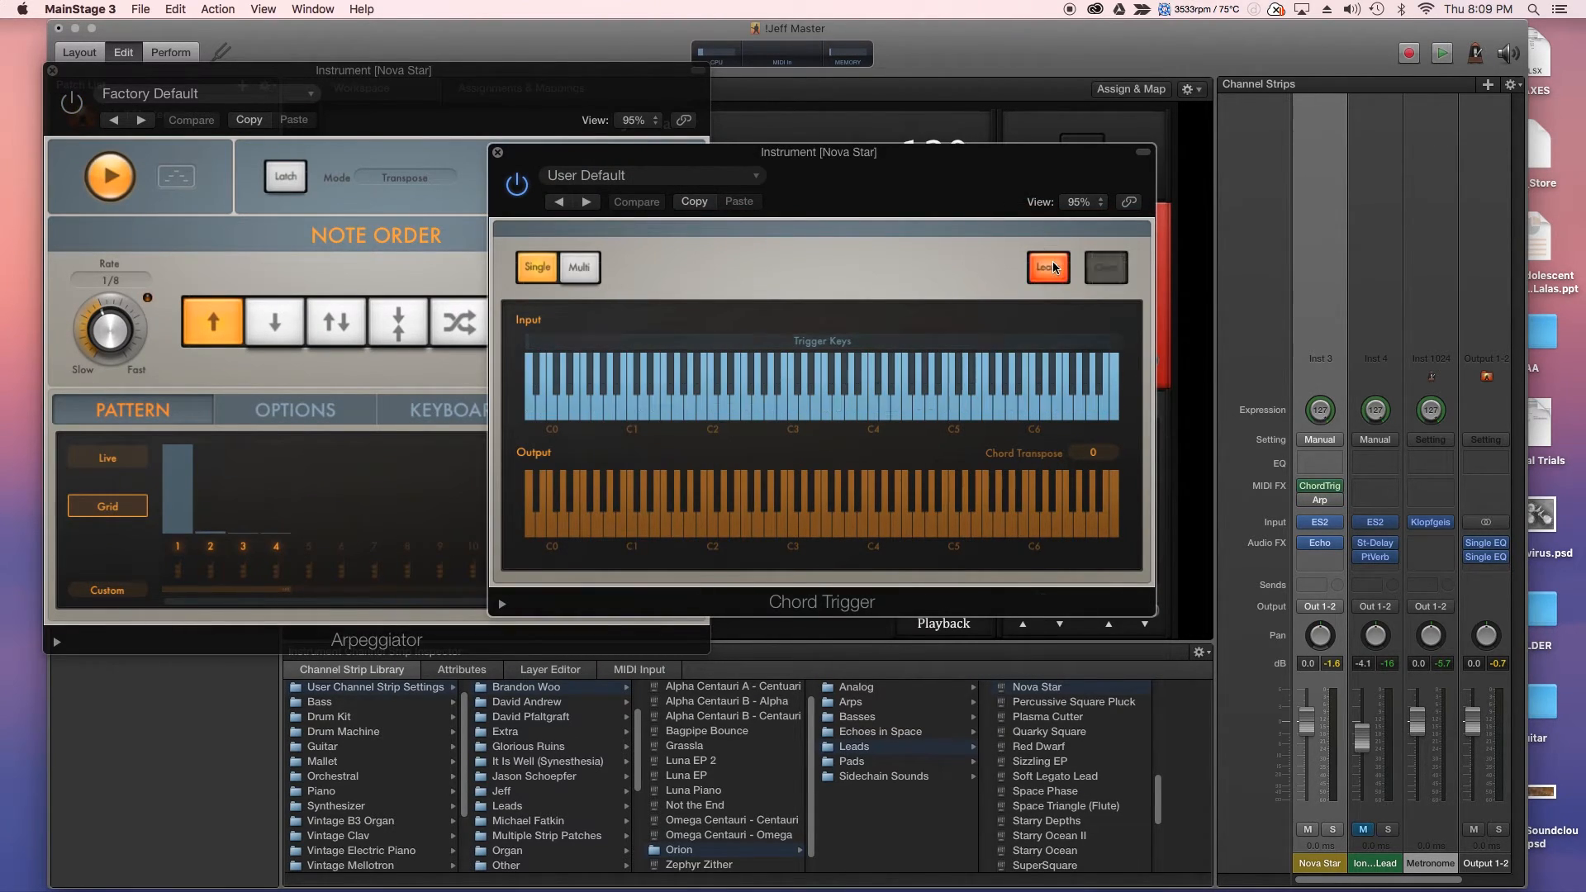
{"action": "left_click", "coordinate": [1047, 270]}
{"action": "left_click", "coordinate": [1048, 270]}
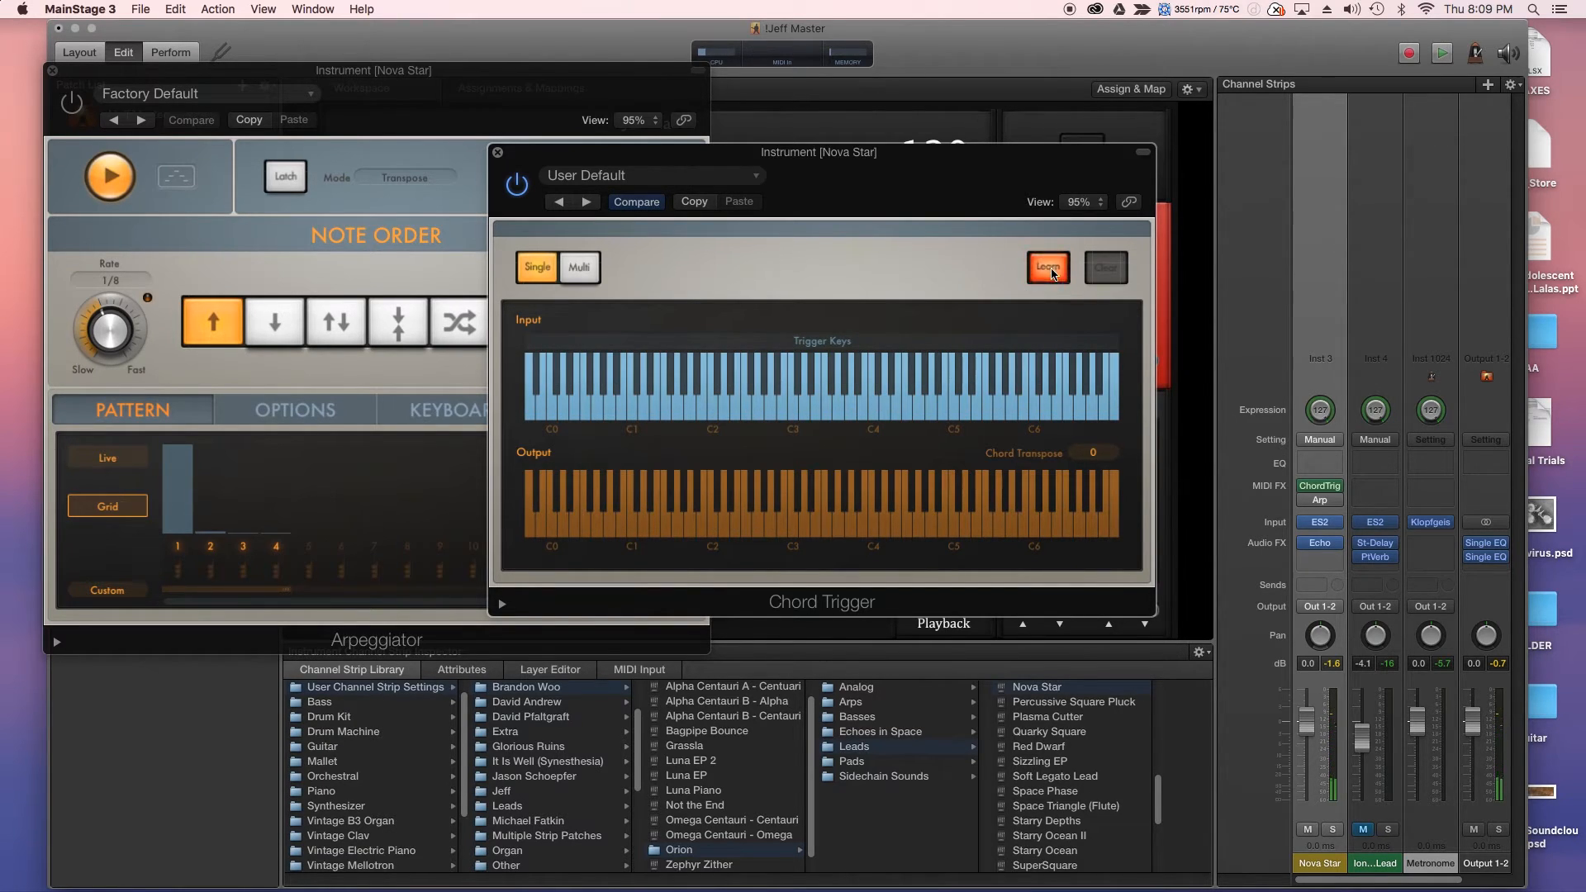
{"action": "left_click", "coordinate": [1049, 271]}
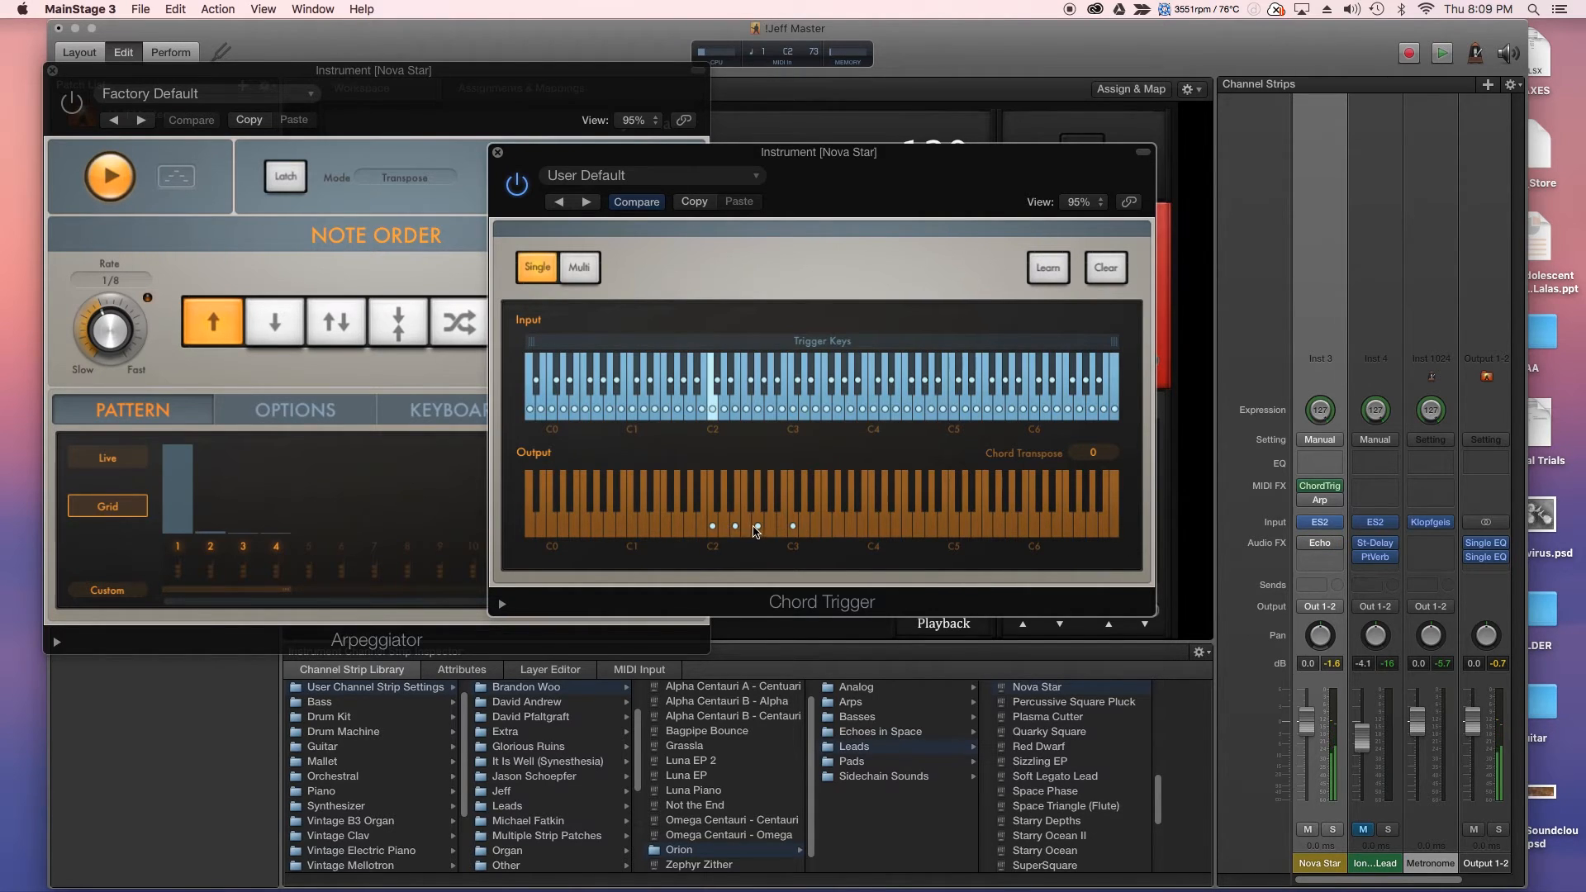
{"action": "left_click", "coordinate": [289, 272]}
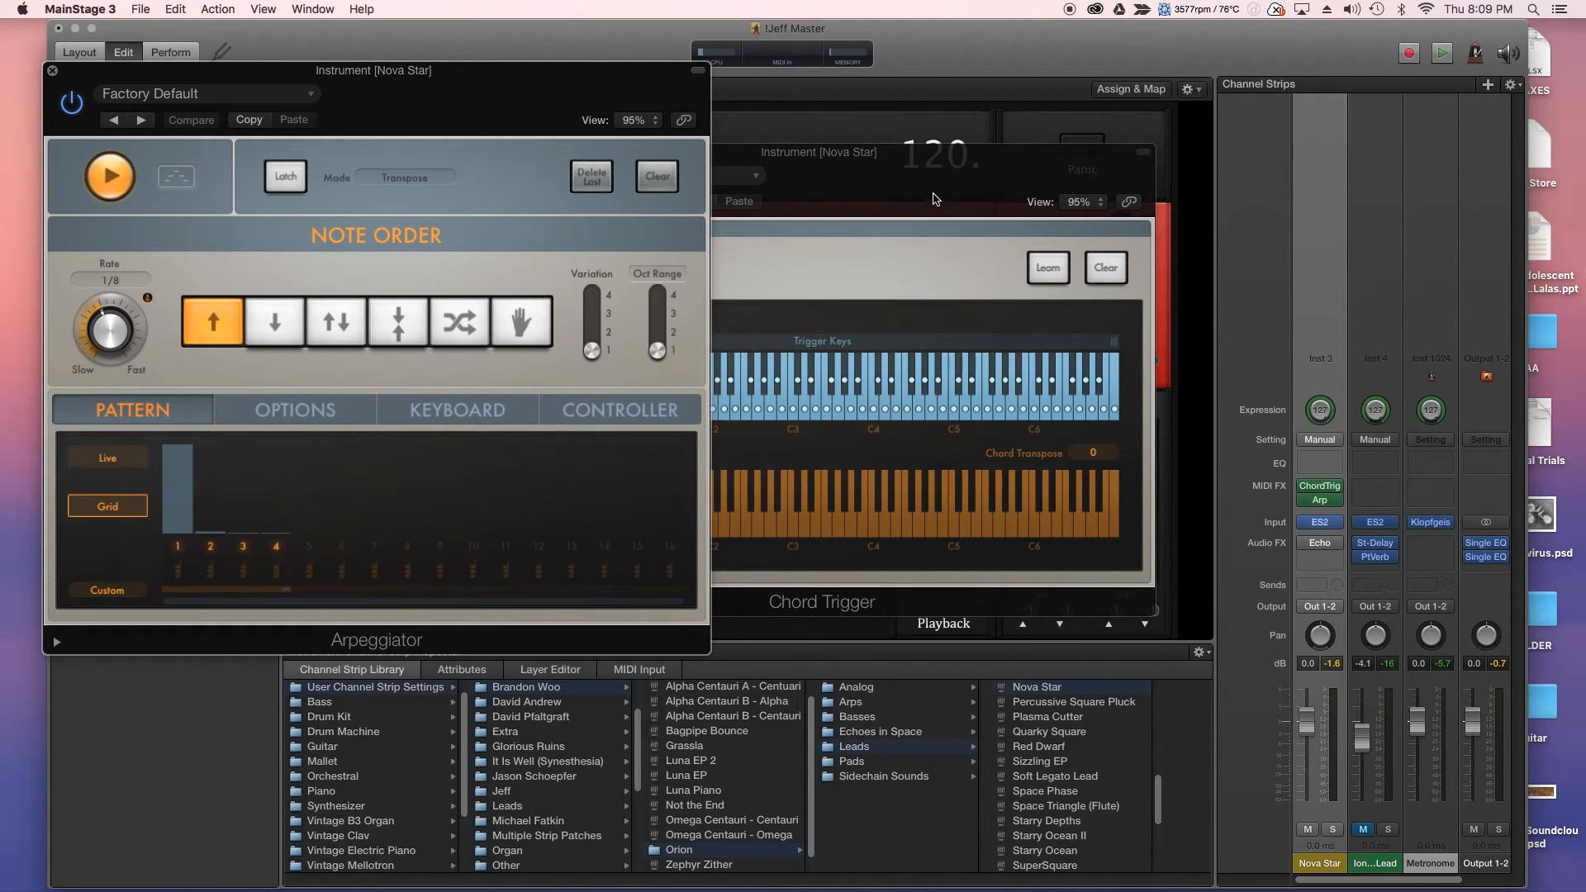
- Close and remove the Chord Trigger, bypass the Arpeggiator, and unmute Ion Pulse Lead
{"action": "left_click", "coordinate": [936, 199]}
{"action": "left_click", "coordinate": [503, 152]}
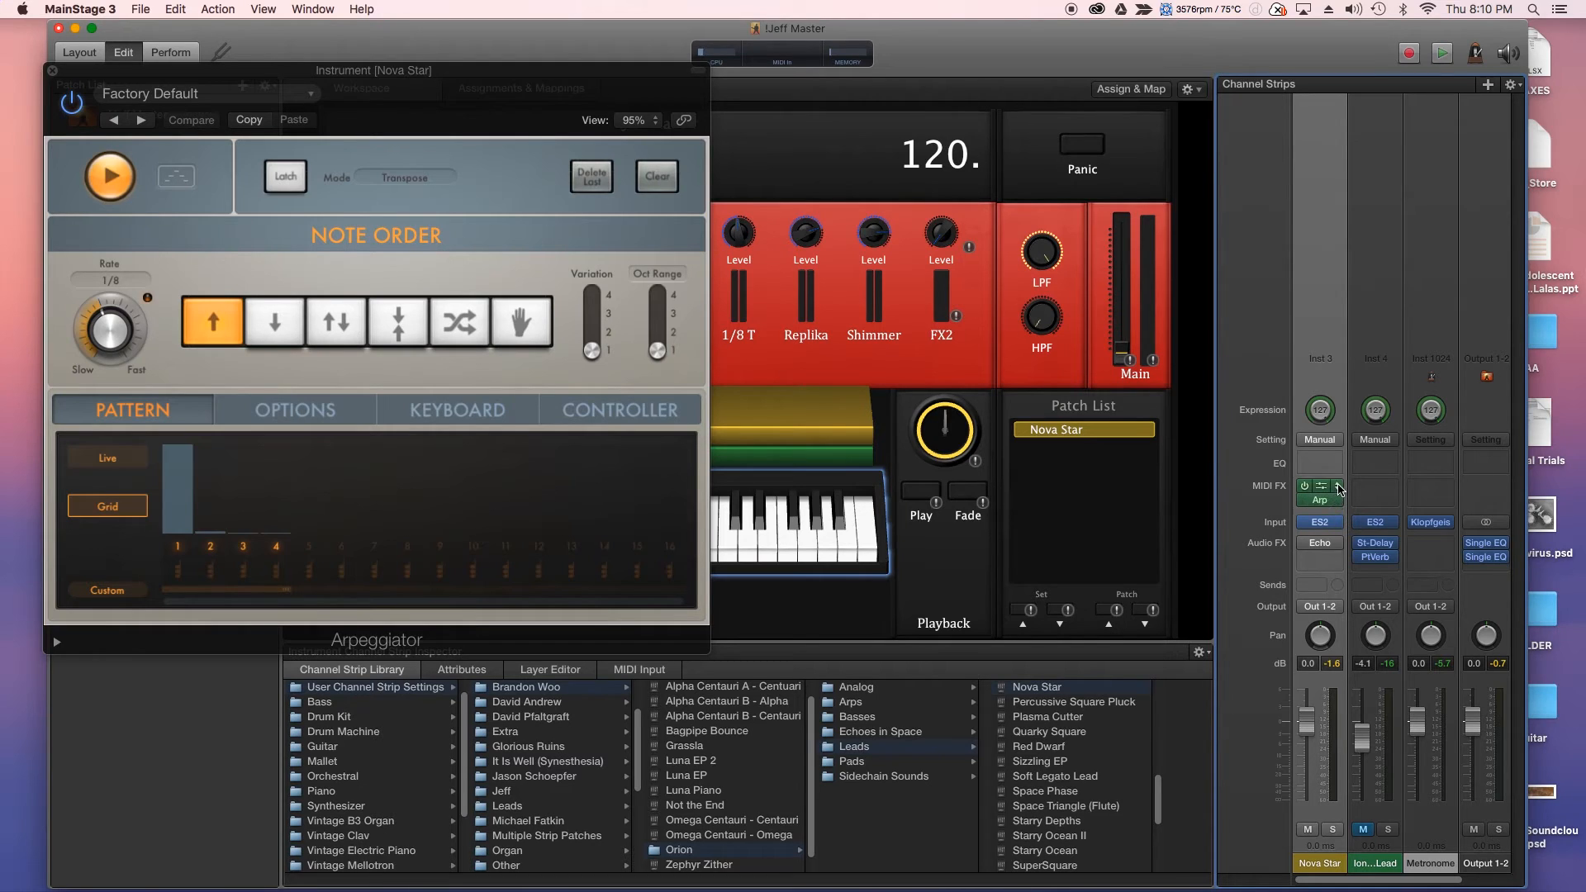
{"action": "left_click", "coordinate": [1338, 489]}
{"action": "left_click", "coordinate": [1330, 447]}
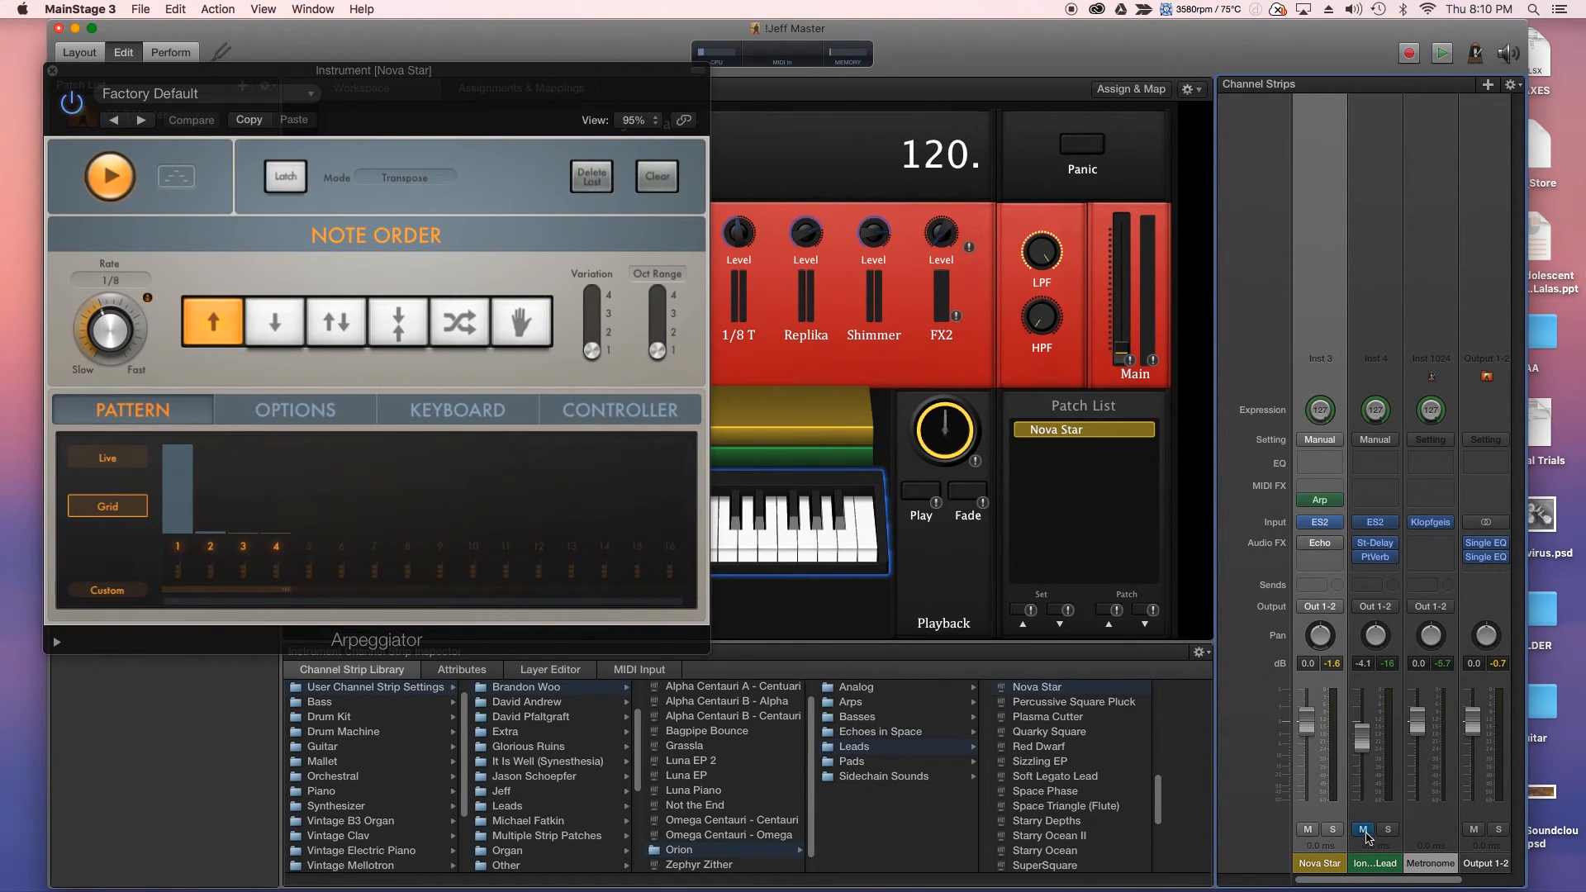
{"action": "left_click", "coordinate": [1305, 500]}
{"action": "left_click", "coordinate": [1363, 829]}
- Turn the Nova Star Arpeggiator back on and dismiss its settings menu without choosing
{"action": "left_click", "coordinate": [1306, 500]}
{"action": "left_click", "coordinate": [299, 94]}
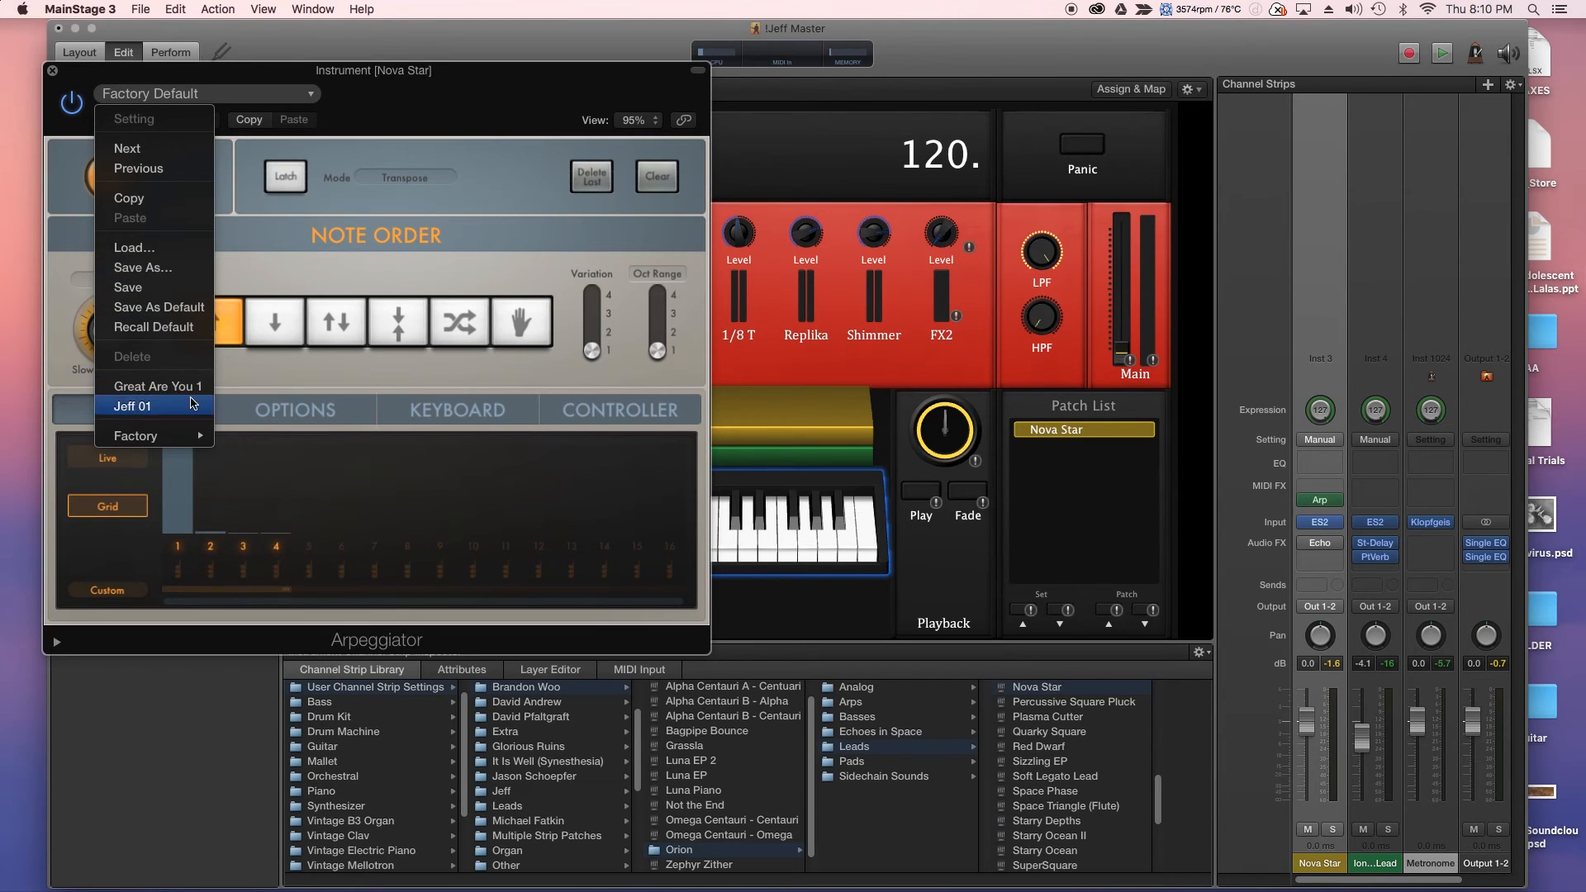
{"action": "left_click", "coordinate": [453, 95]}
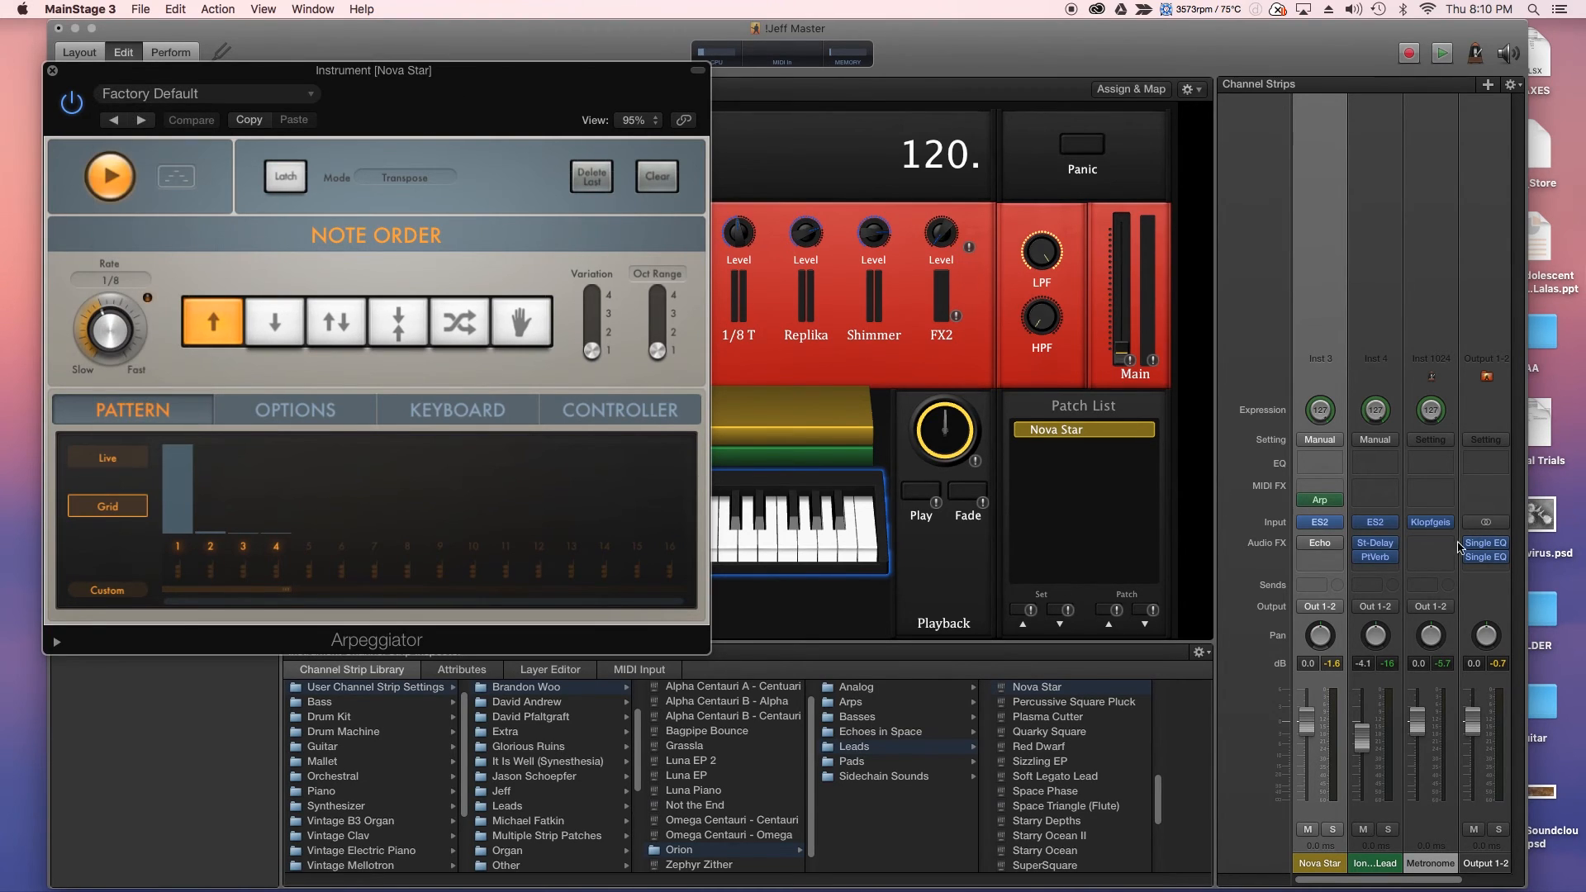
{"action": "mouse_move", "coordinate": [1339, 505]}
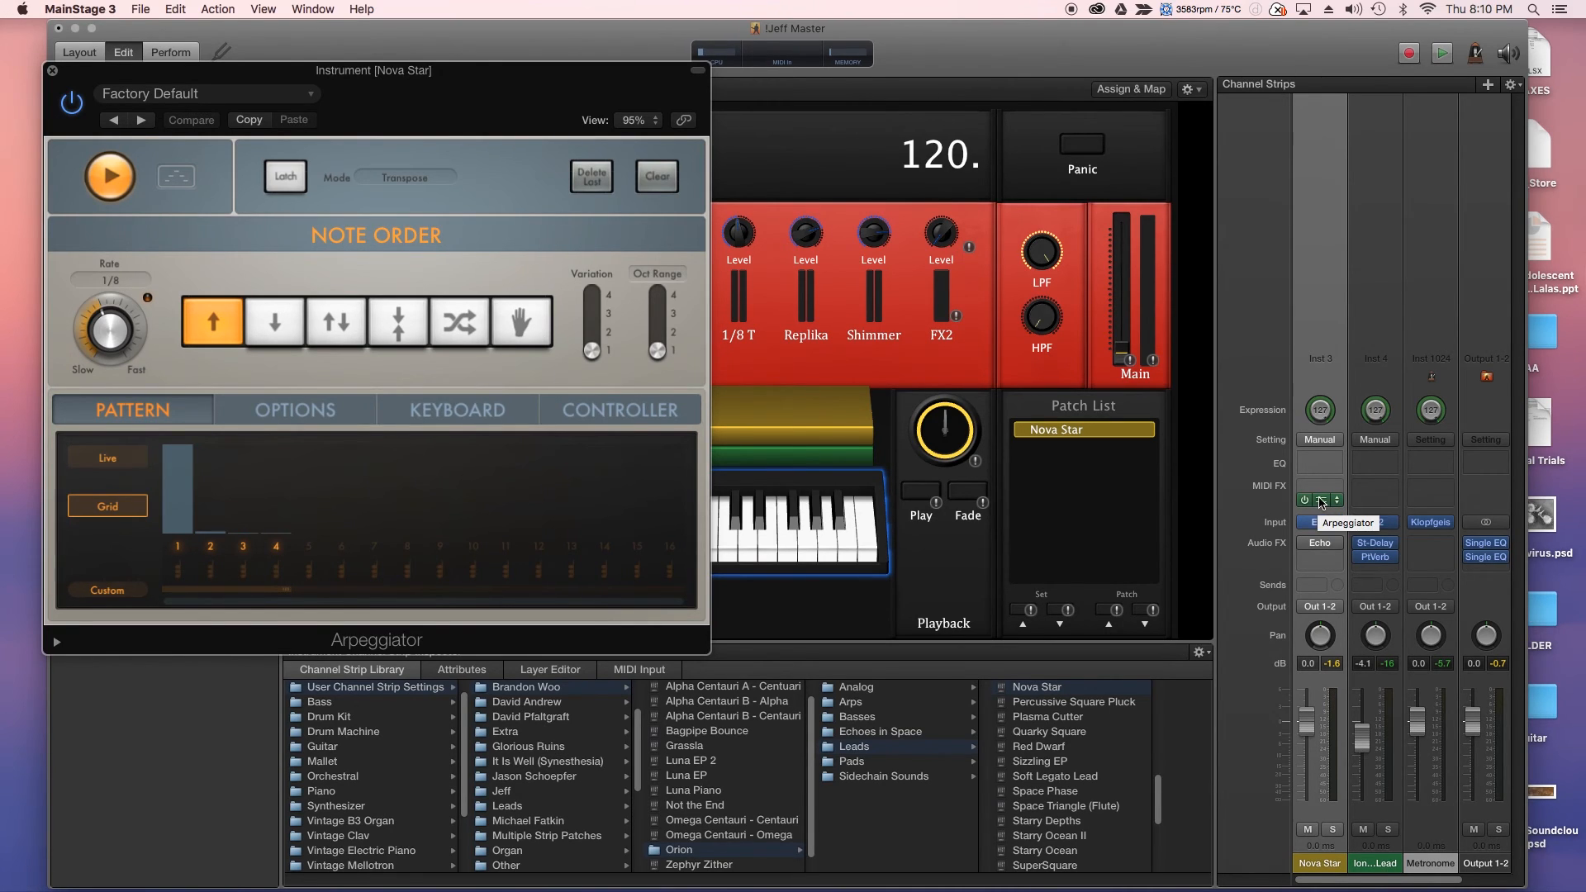
- Duplicate Nova Star's Arpeggiator into Ion Pulse Lead's MIDI FX slot and verify its 1/8 Up settings
{"action": "left_click_drag", "start_coordinate": [1322, 502], "coordinate": [1382, 504]}
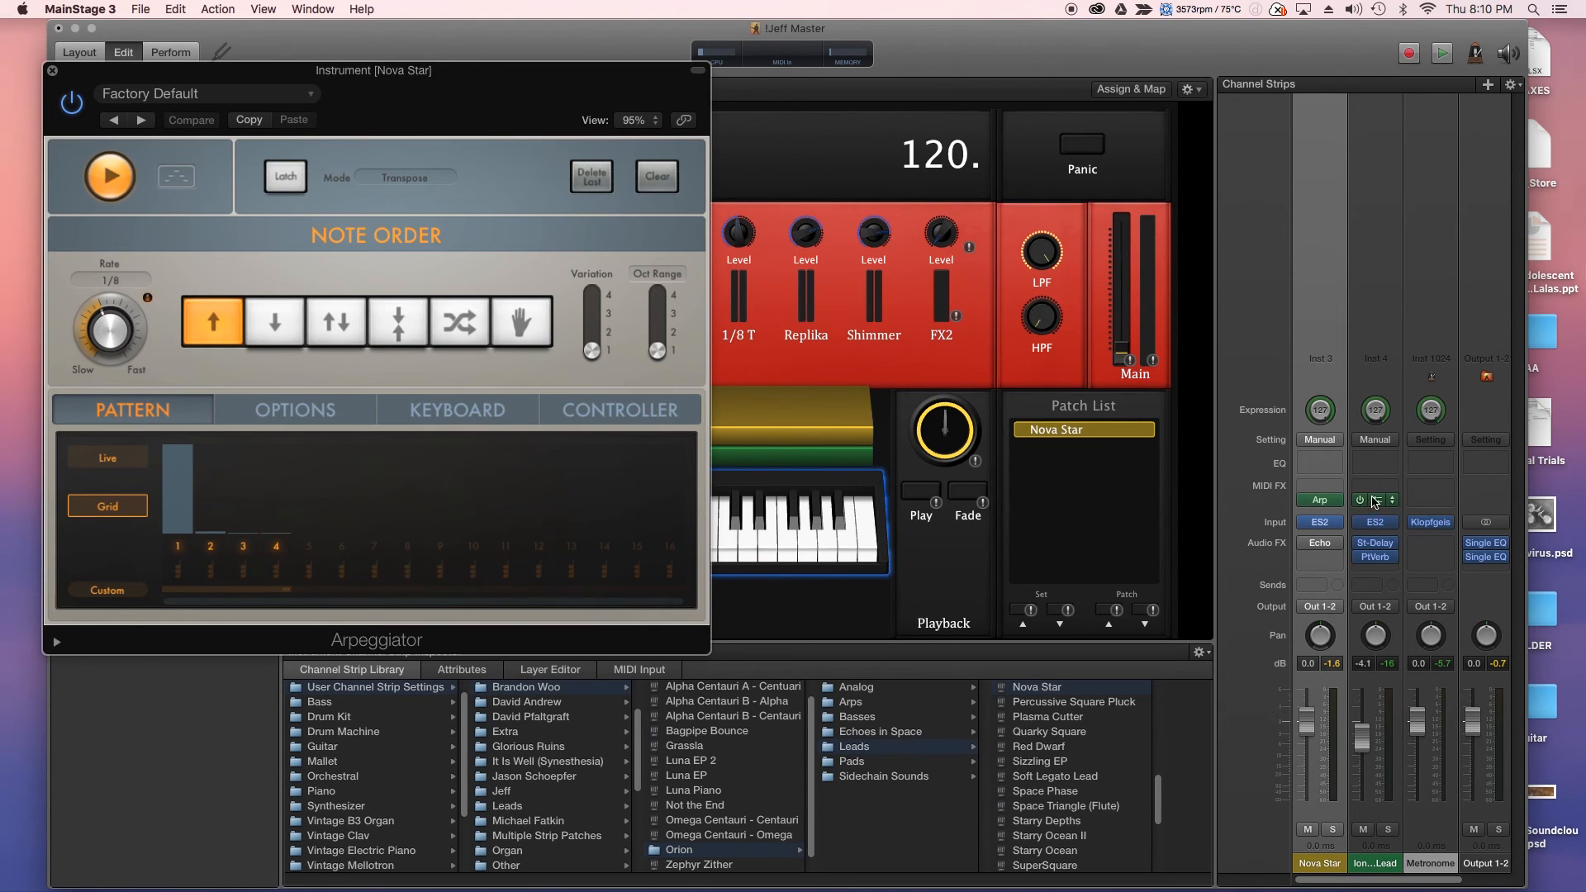
{"action": "left_click", "coordinate": [1376, 500]}
{"action": "left_click_drag", "start_coordinate": [417, 116], "coordinate": [867, 175]}
{"action": "left_click", "coordinate": [520, 146]}
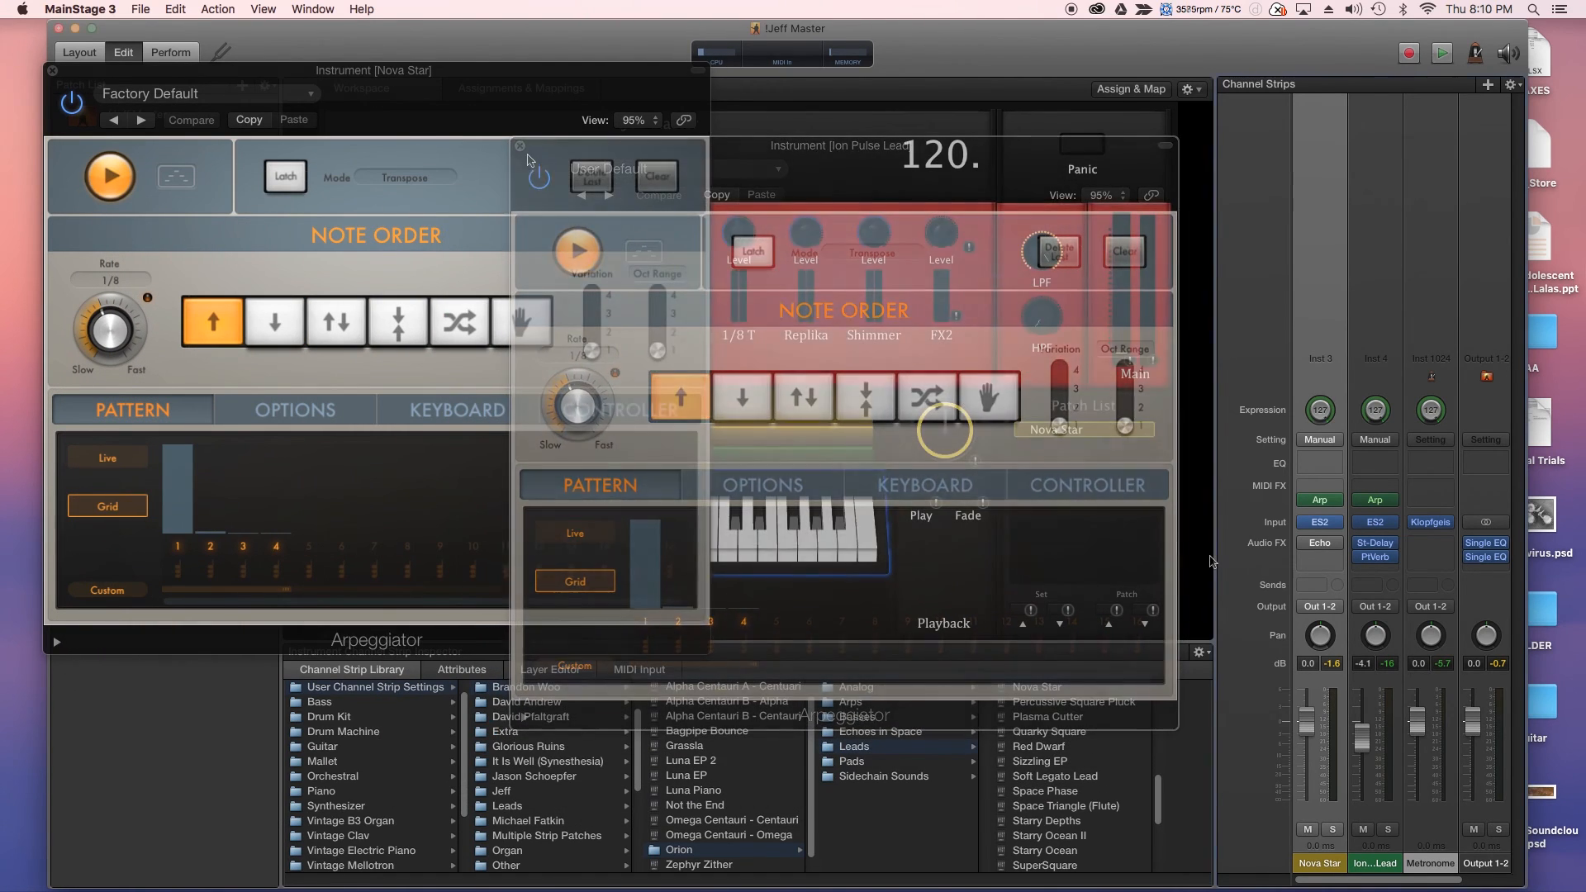